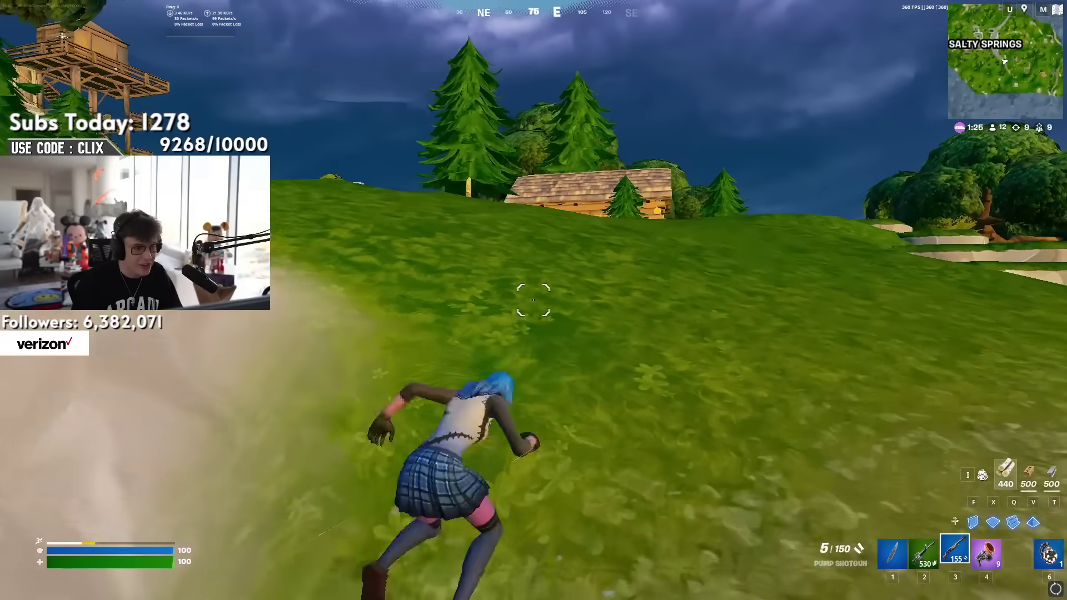
key("m")
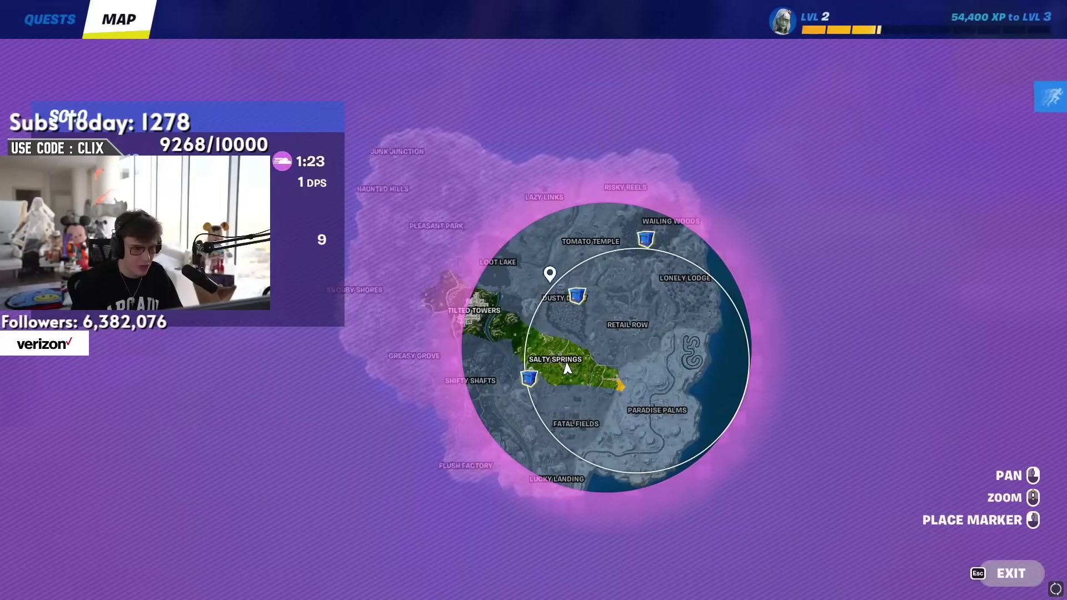
key("m")
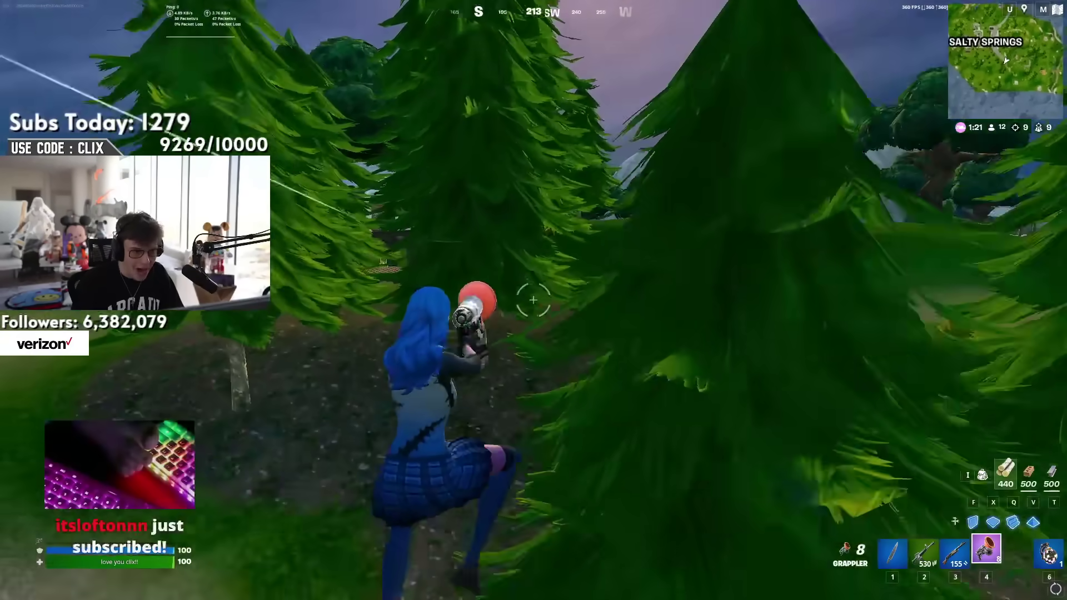
left_click(533, 300)
left_click(533, 300)
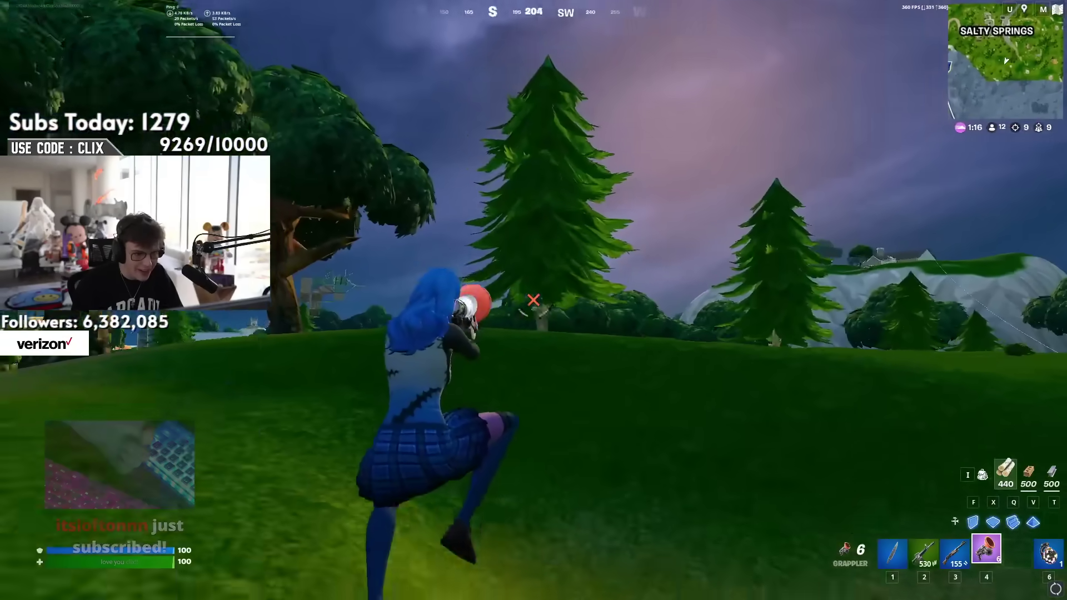
left_click(533, 300)
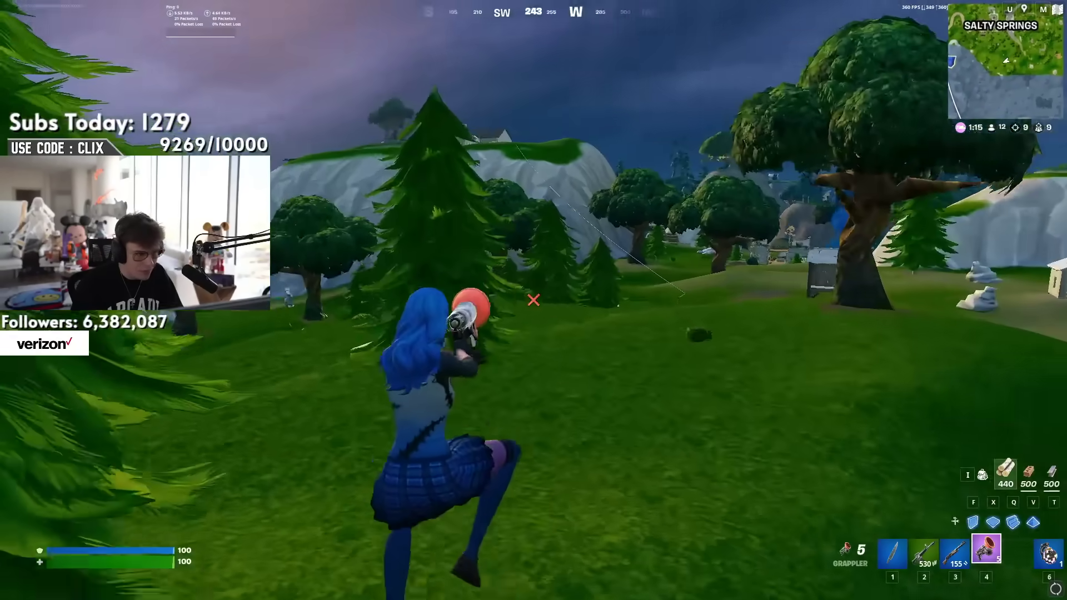
left_click(534, 300)
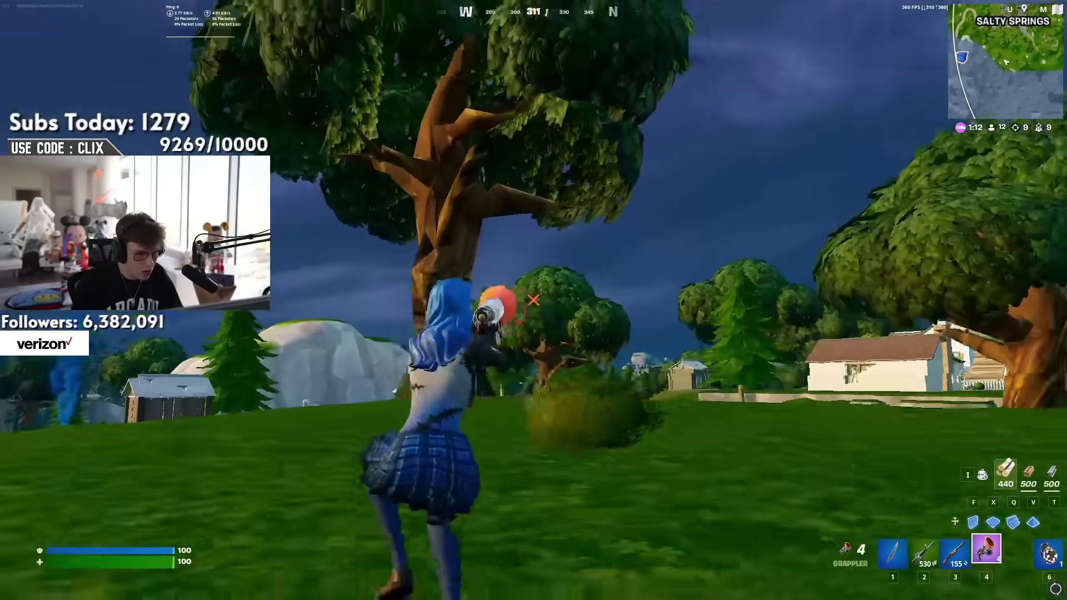
left_click(534, 300)
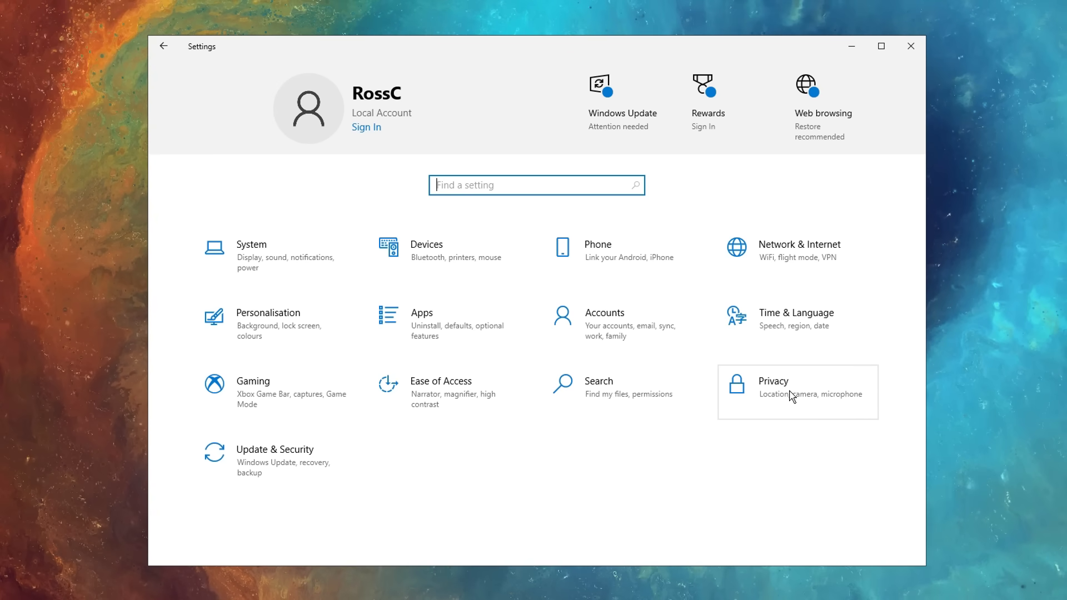
Turn off the general privacy options for advertising ID, language list access, app launch tracking and suggested content in Settings
left_click(805, 399)
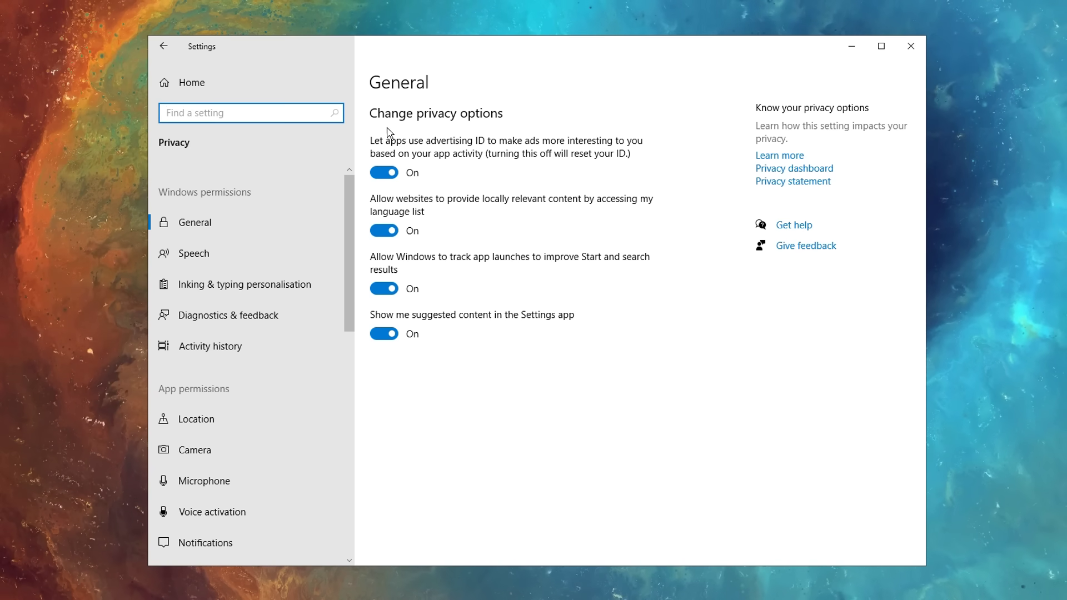
left_click(392, 175)
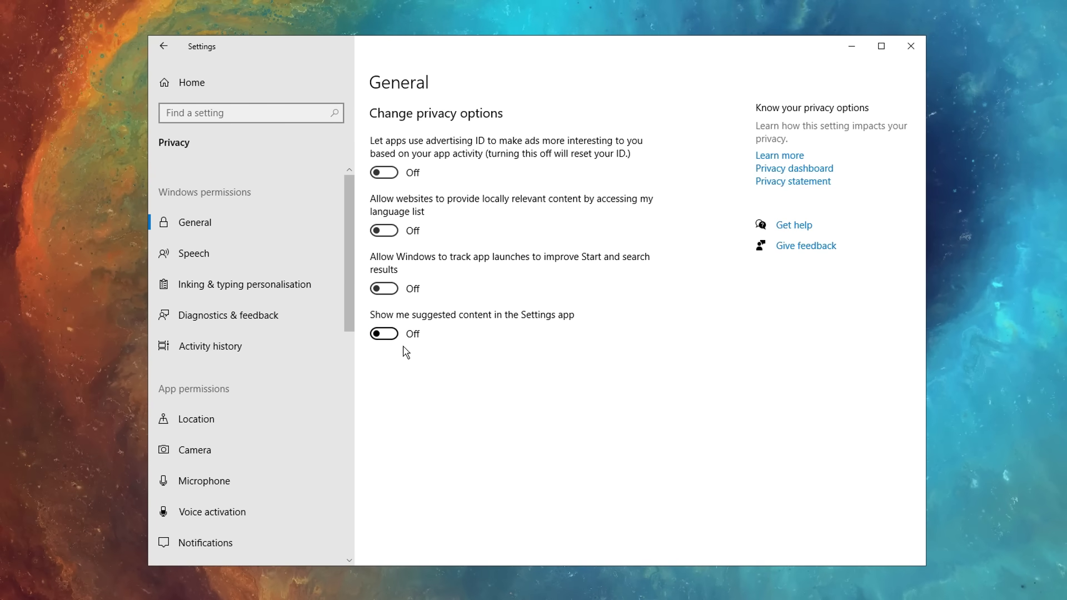
Go to the background apps privacy settings and stop all apps from running in the background
scroll(160, 351, "down", 5)
left_click(295, 349)
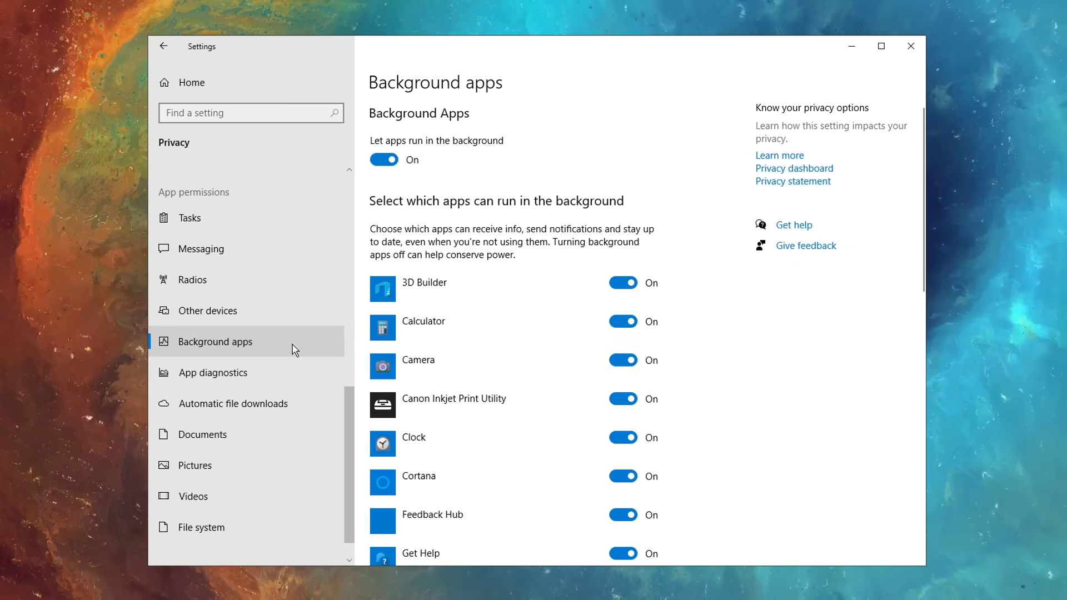
scroll(503, 236, "down", 3)
scroll(500, 238, "down", 5)
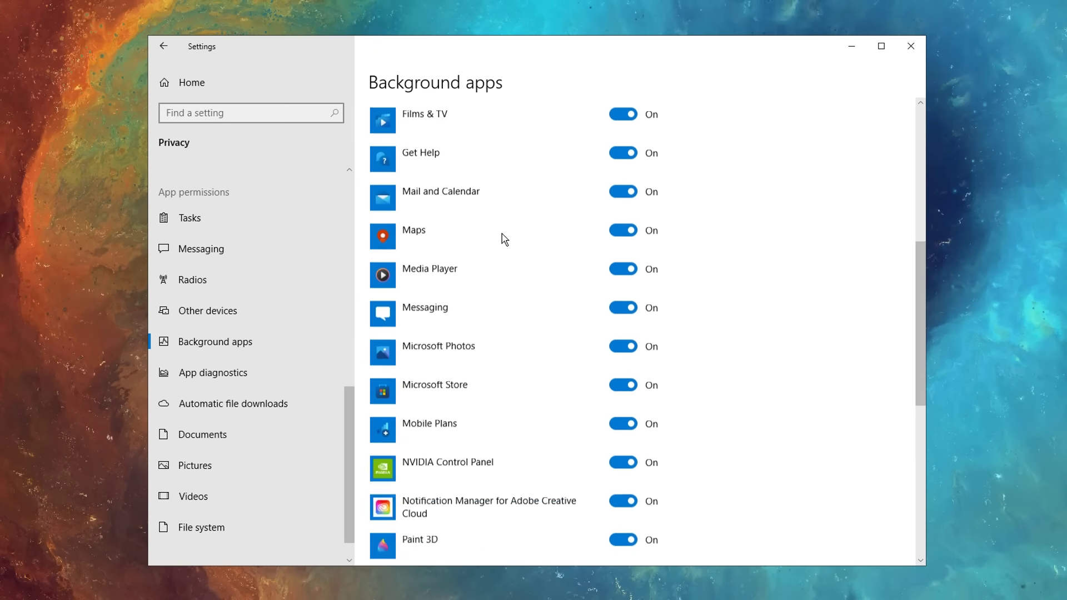
scroll(500, 238, "up", 8)
left_click(389, 162)
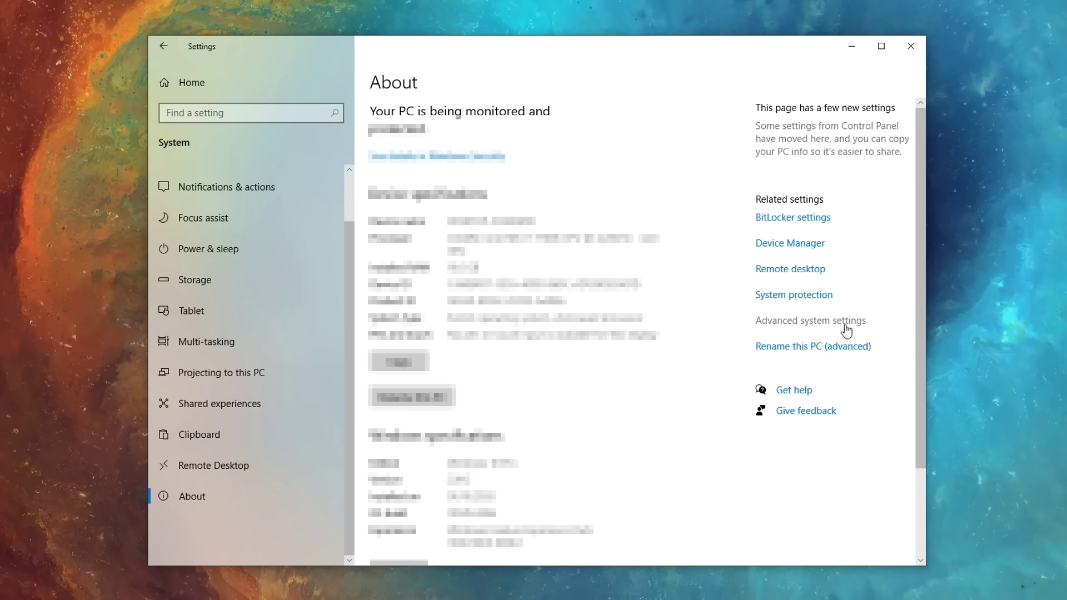
Adjust Windows visual effects for best performance, keeping only Peek, thumbnails instead of icons, window contents while dragging and smooth font edges enabled
left_click(841, 329)
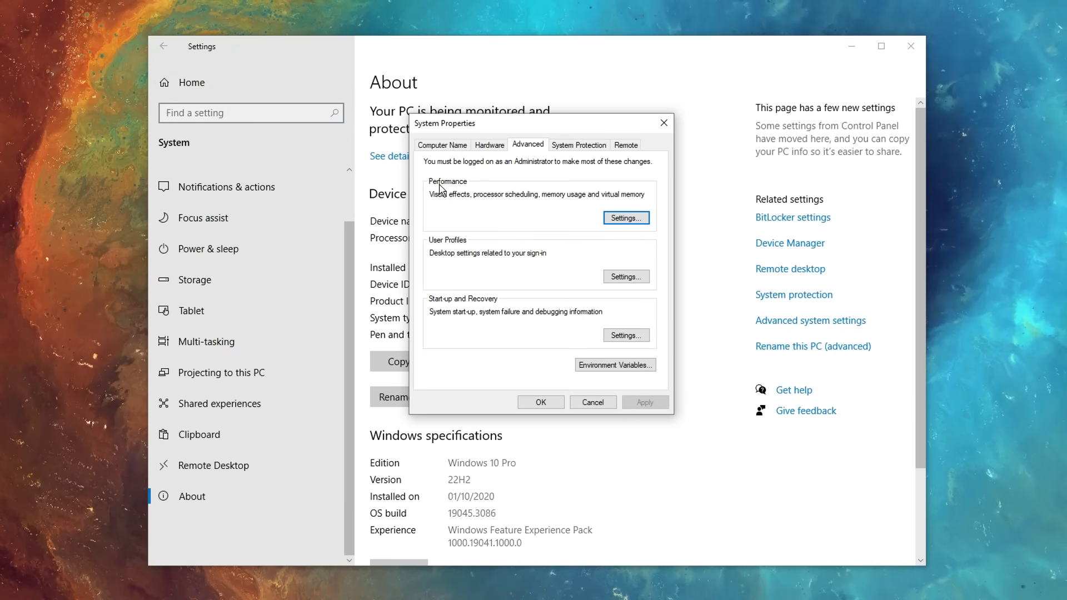
left_click(626, 218)
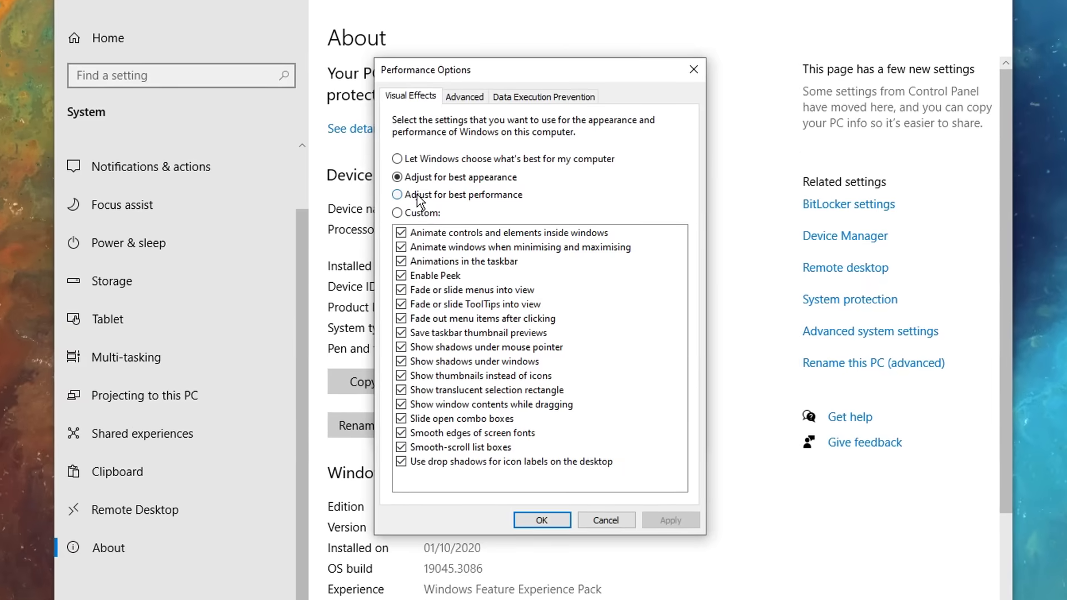
left_click(418, 195)
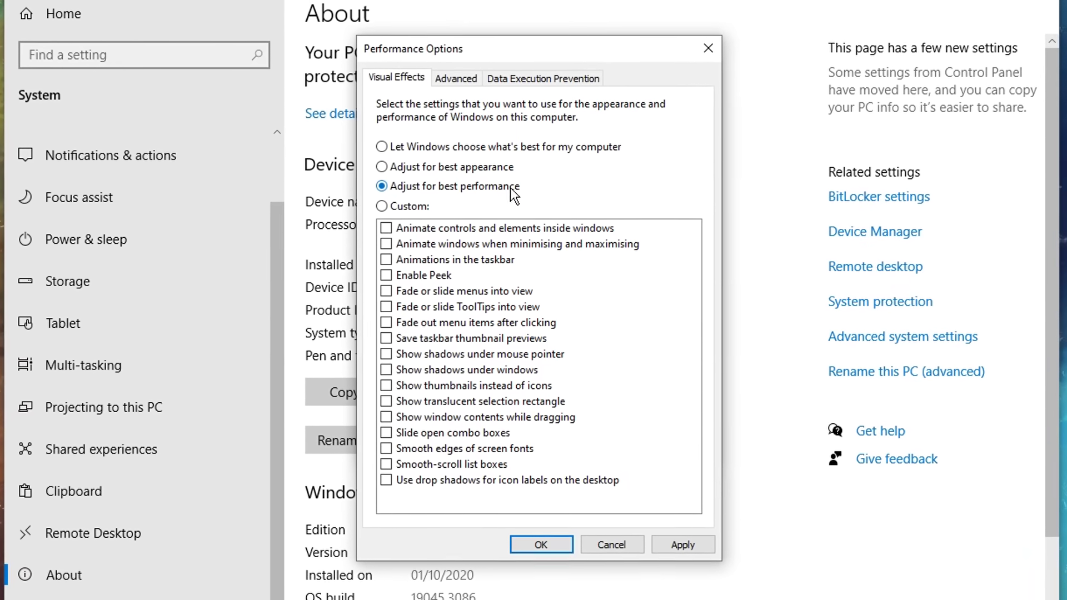
left_click(386, 275)
left_click(385, 385)
left_click(386, 417)
left_click(386, 449)
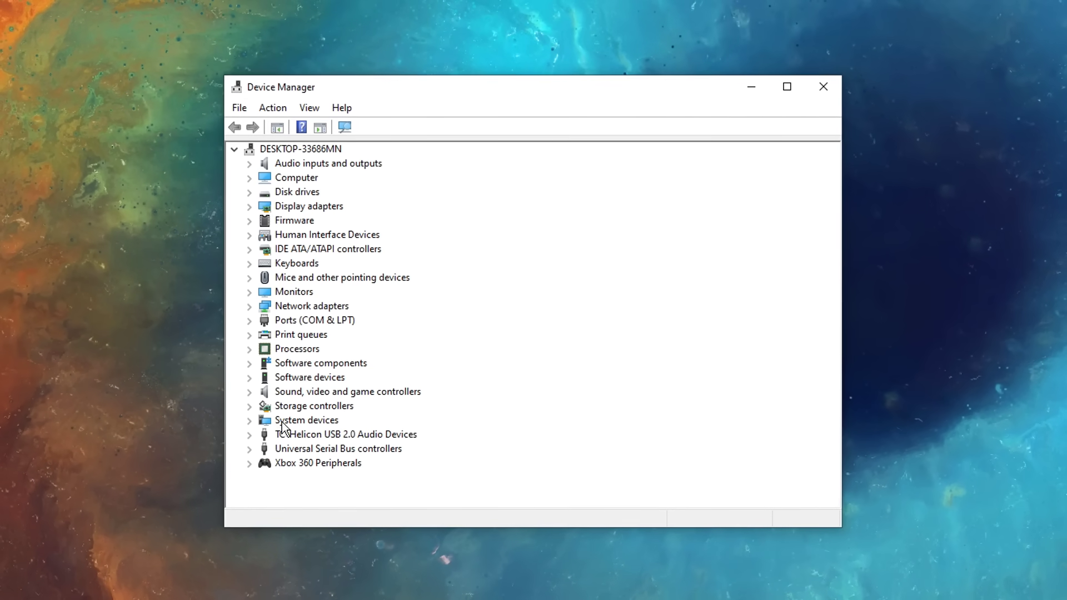
Expand System devices in Device Manager and bring up the available actions for the High precision event timer
double_click(285, 421)
left_click(304, 262)
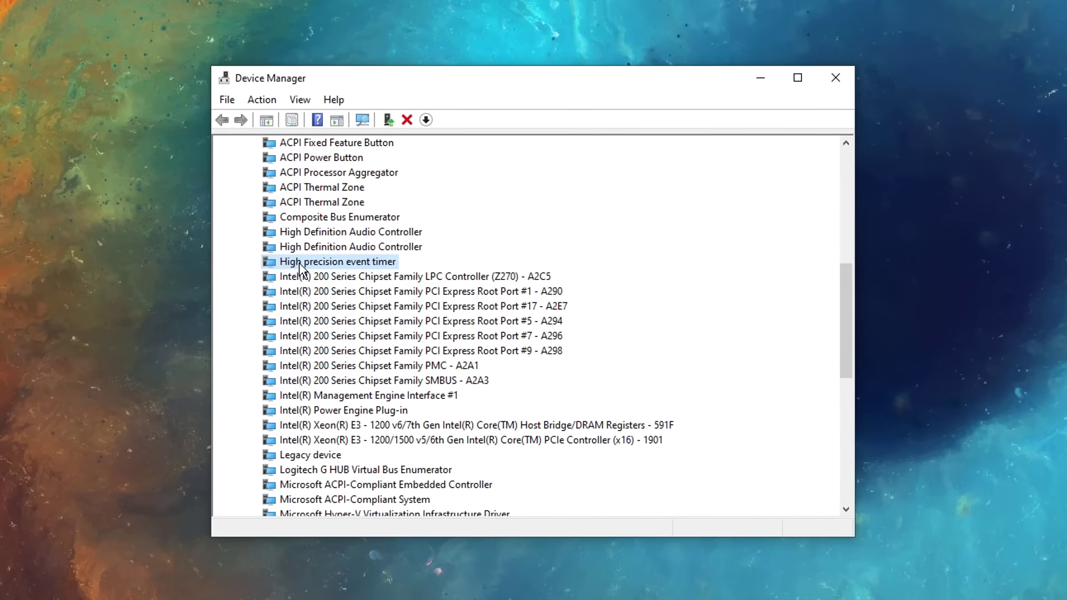
right_click(354, 260)
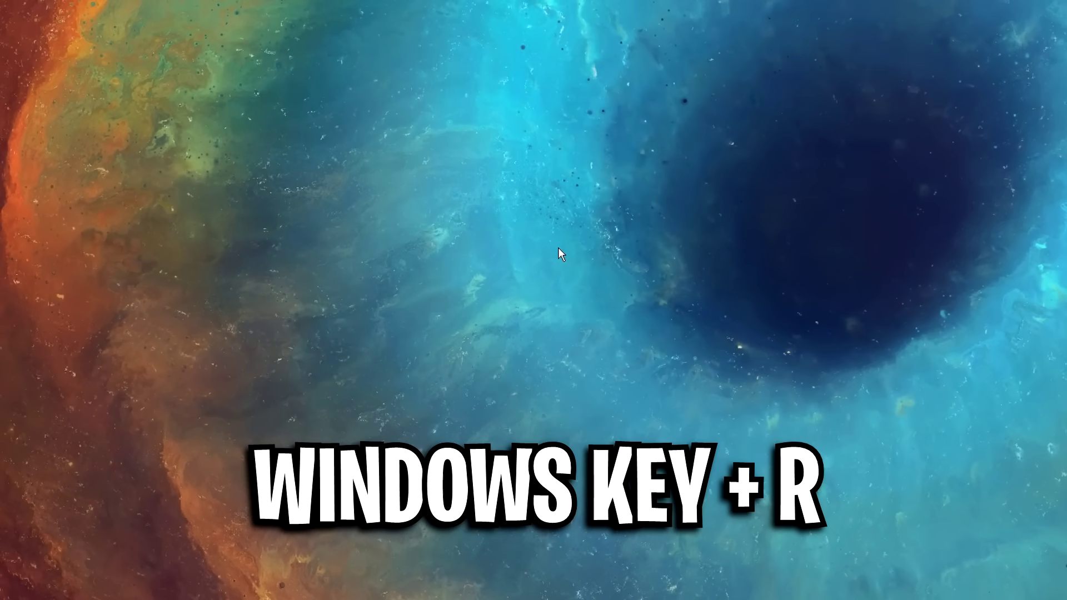
Open the Windows Temp folder by running "temp" and select all of its contents
key("super+r")
type("temp")
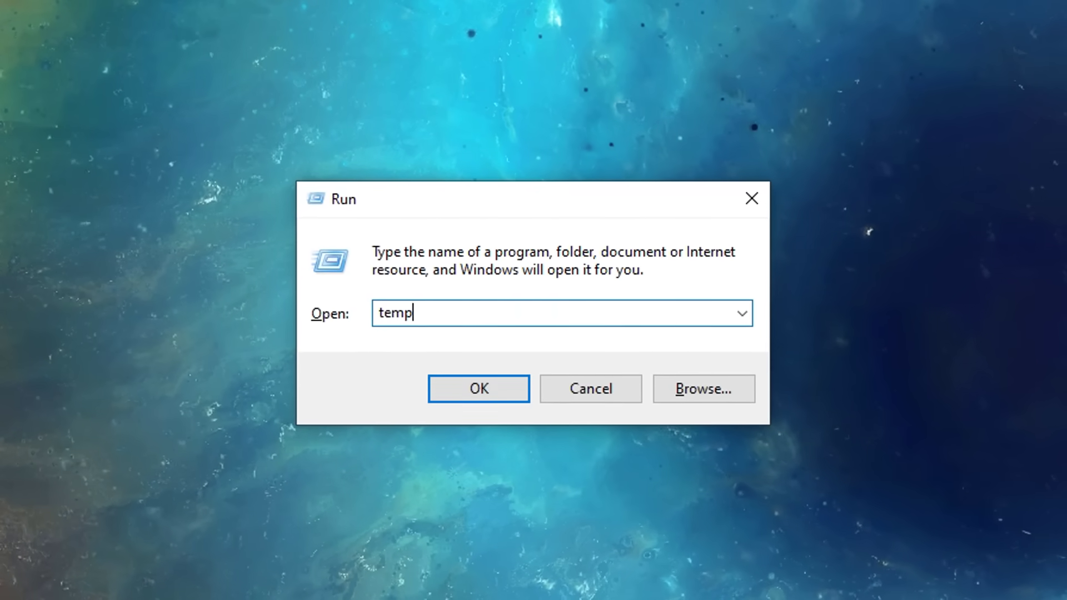
key("Return")
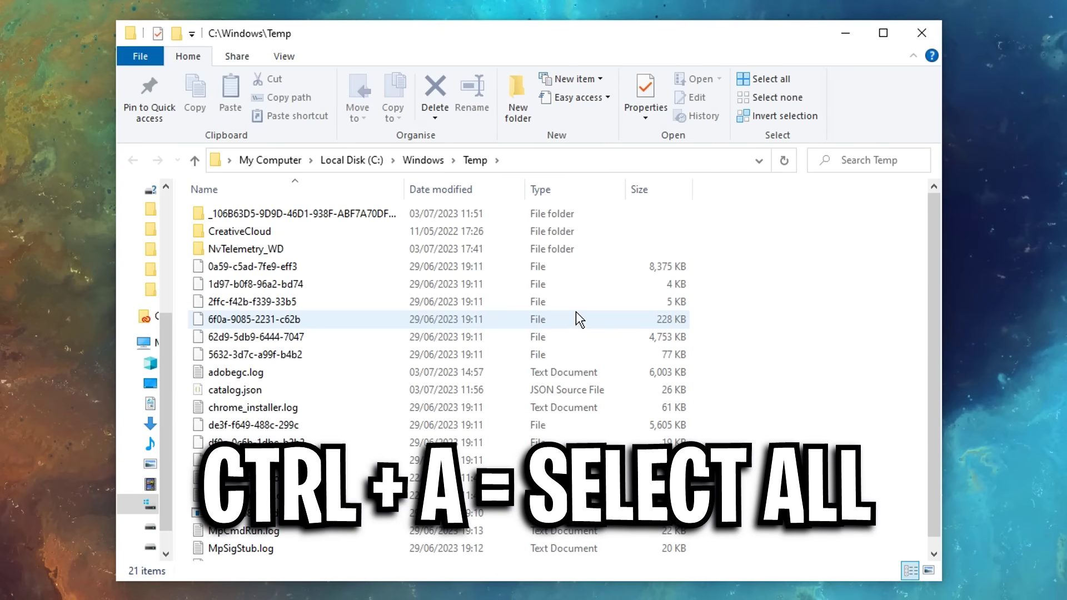
key("ctrl+a")
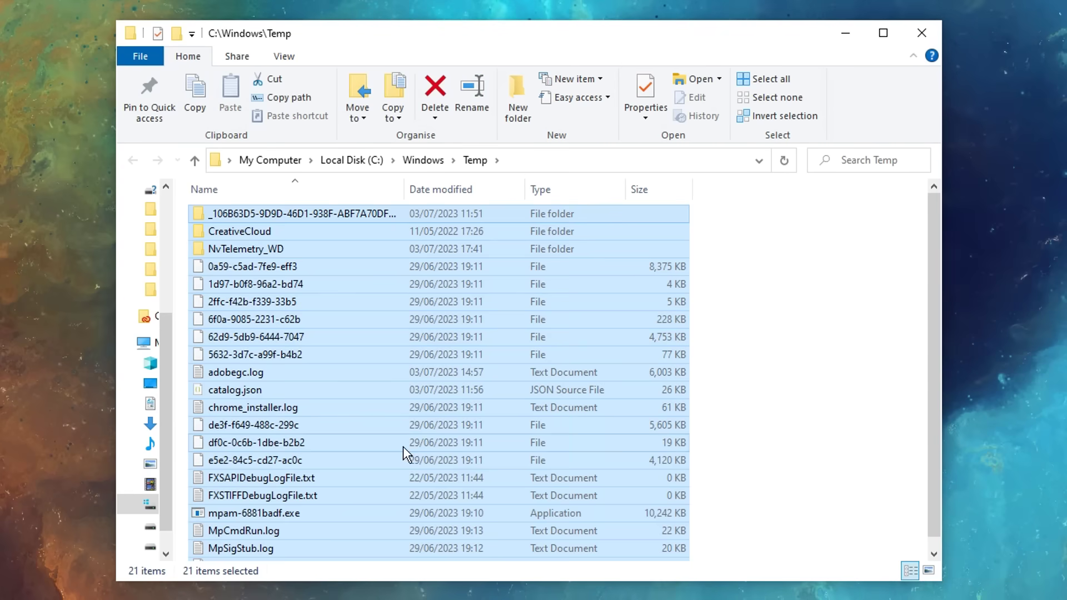
Open the local user Temp folder by running "%temp%" and delete everything inside it
type("%tem")
type("p%")
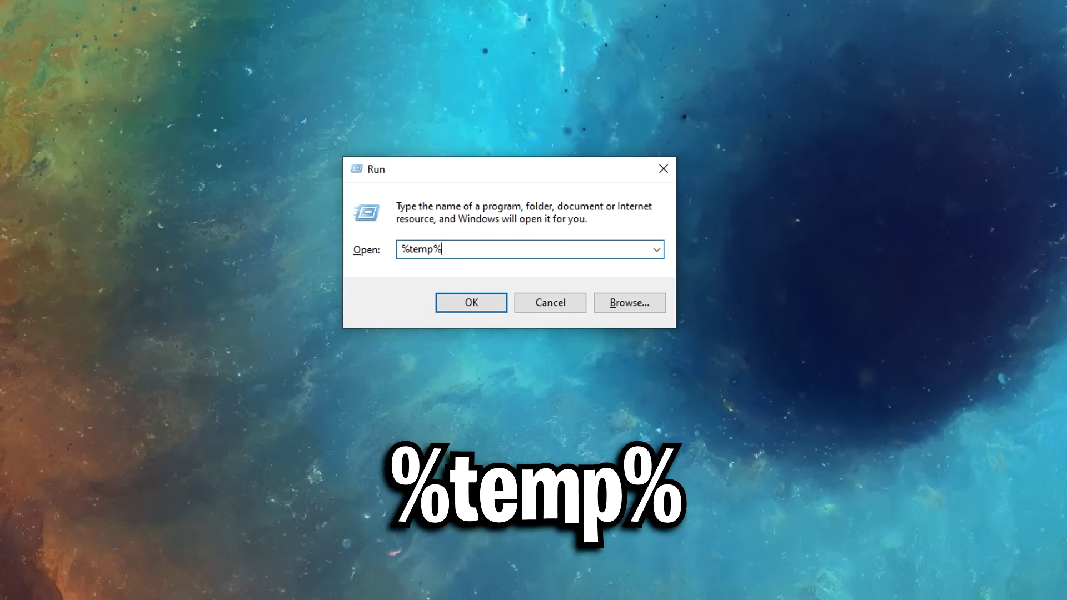
left_click(486, 306)
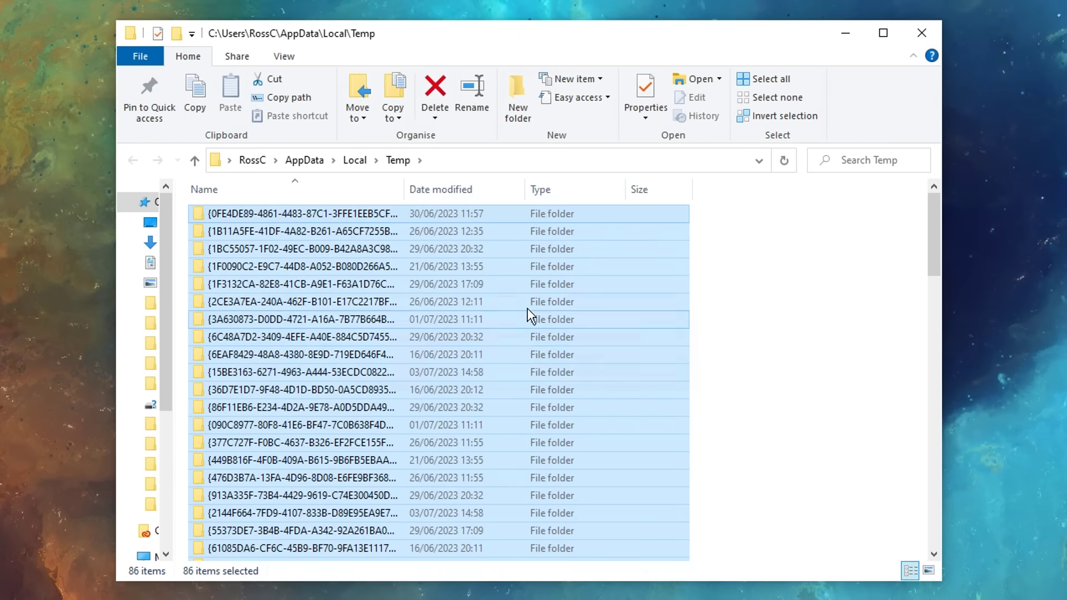
key("Delete")
Open the prefetch folder by running "prefetch"
type("prefet")
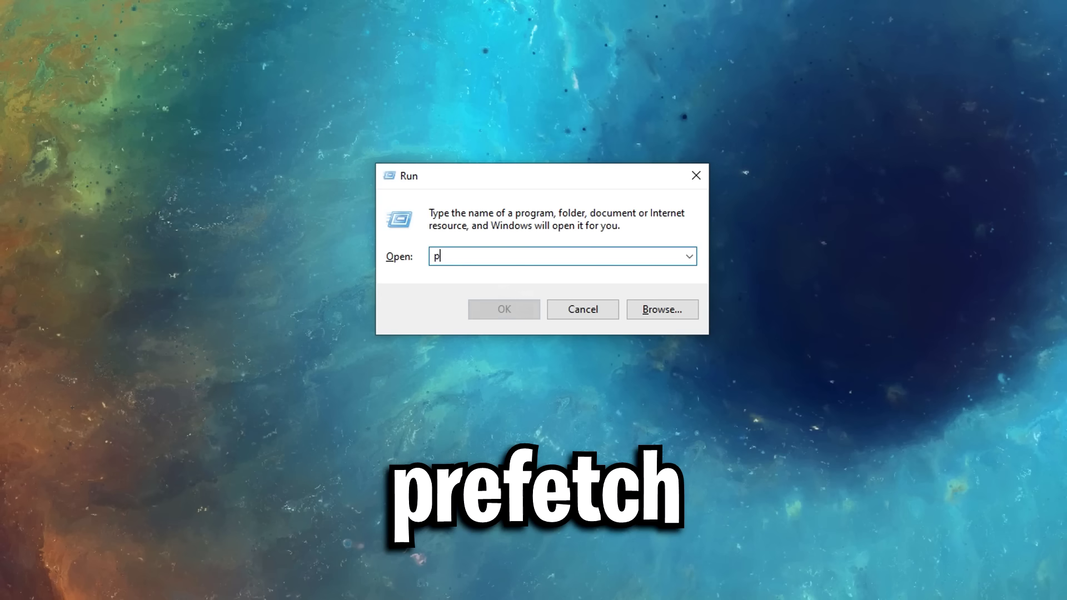
type("ch")
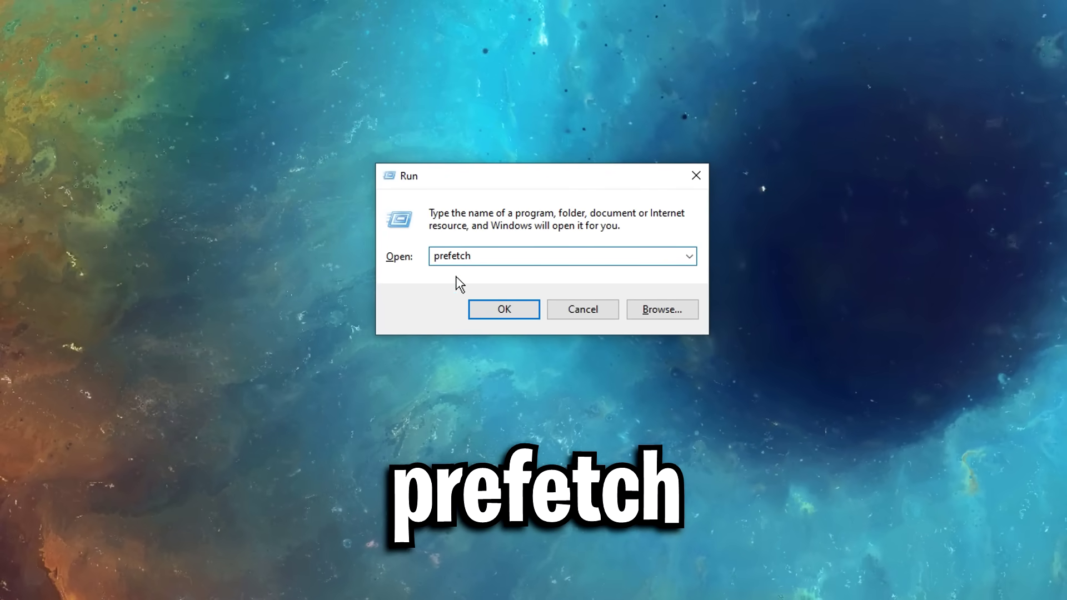
left_click(504, 309)
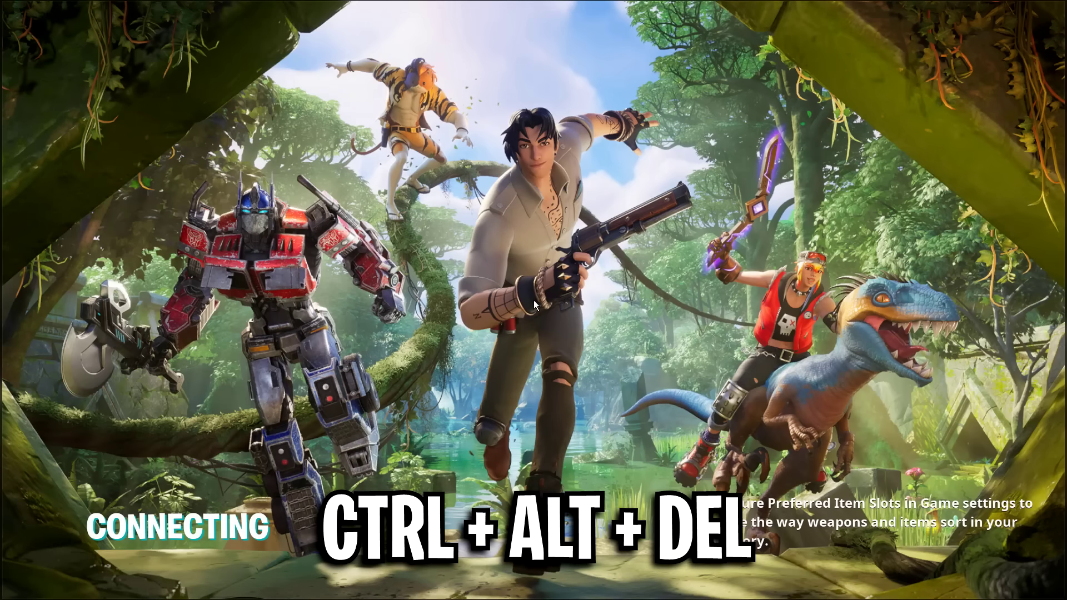
In Task Manager, go to Fortnite's process details and set the priority of FortniteClient-Win64-Shipping.exe to High
key("ctrl+alt+Delete")
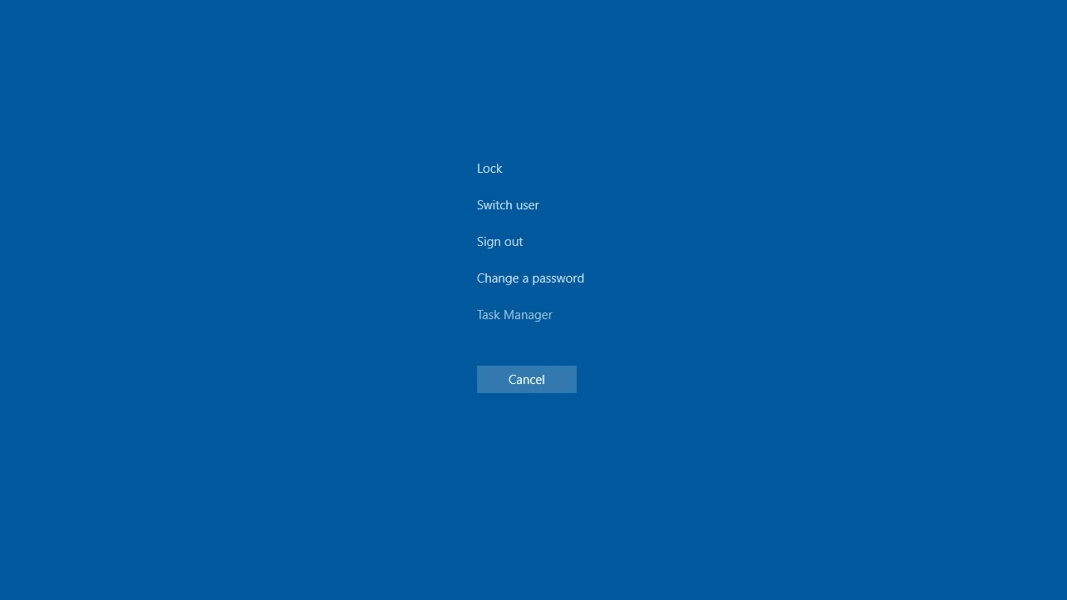
left_click(515, 315)
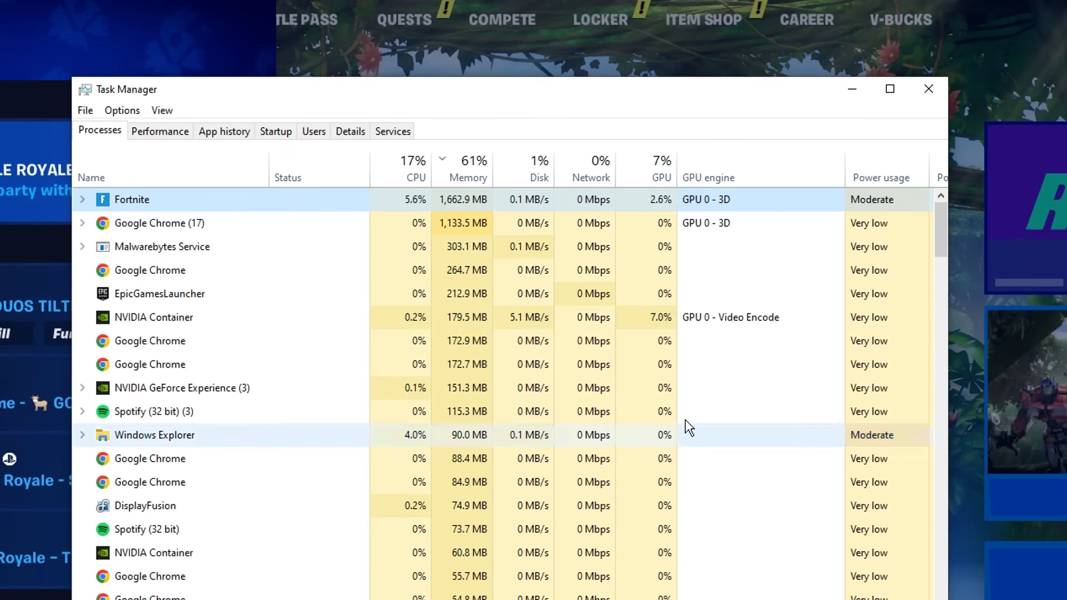
right_click(217, 199)
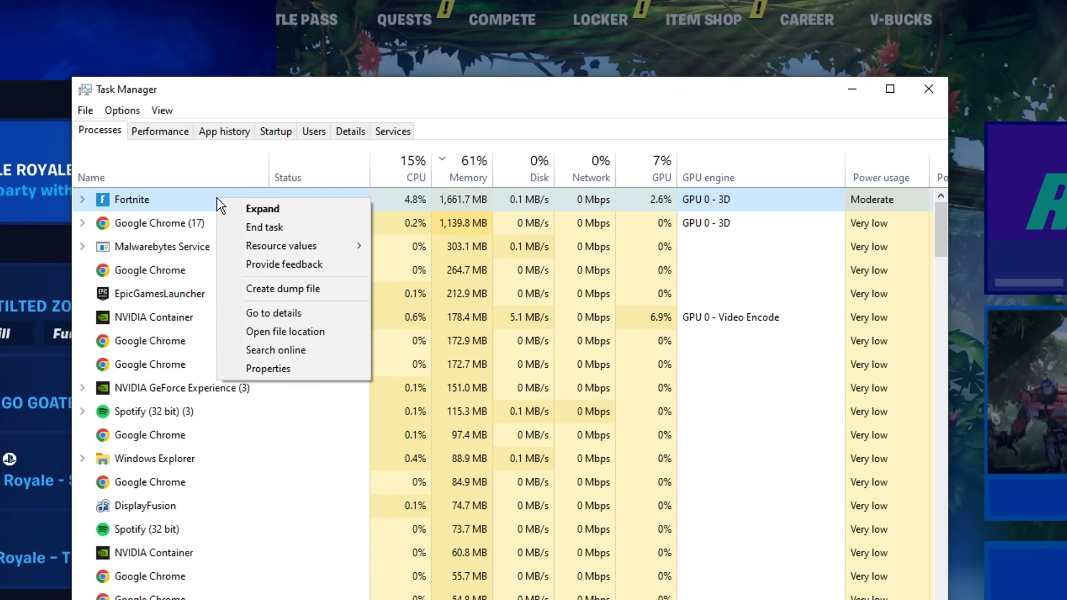
left_click(316, 313)
right_click(309, 418)
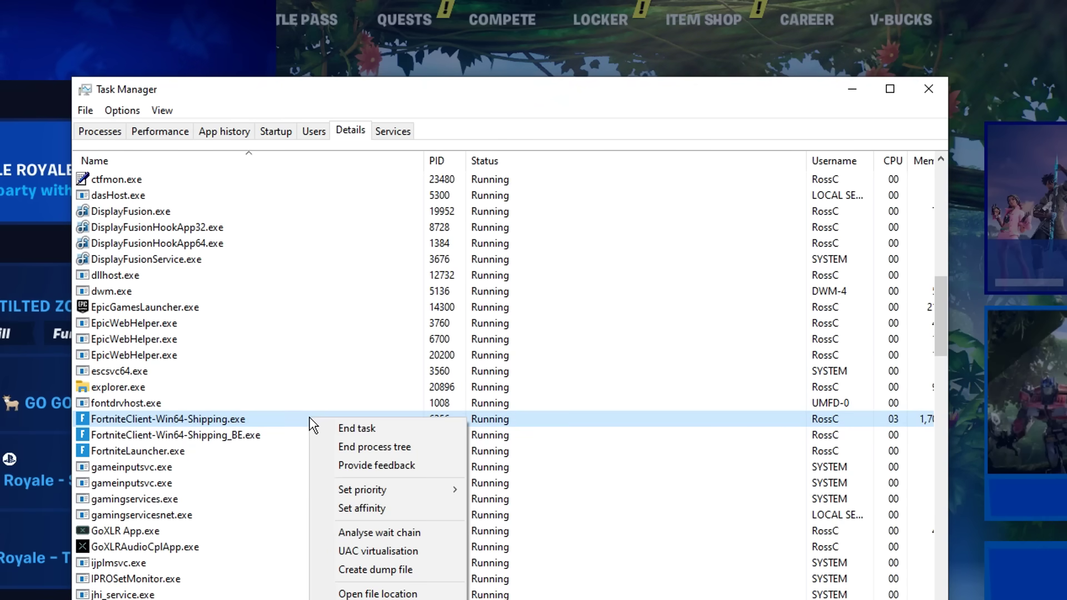
mouse_move(409, 502)
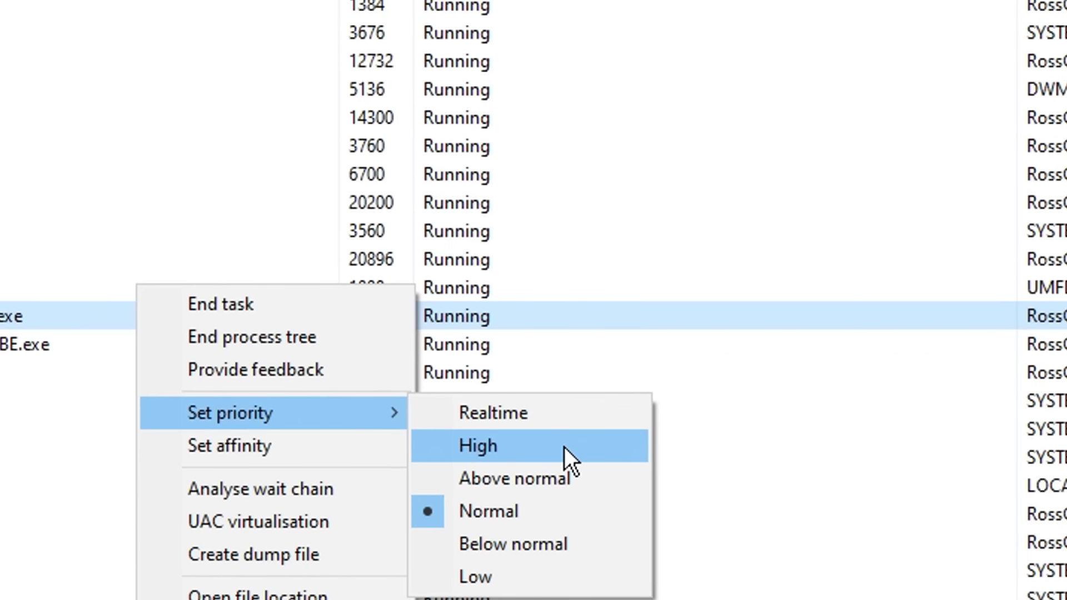
left_click(552, 508)
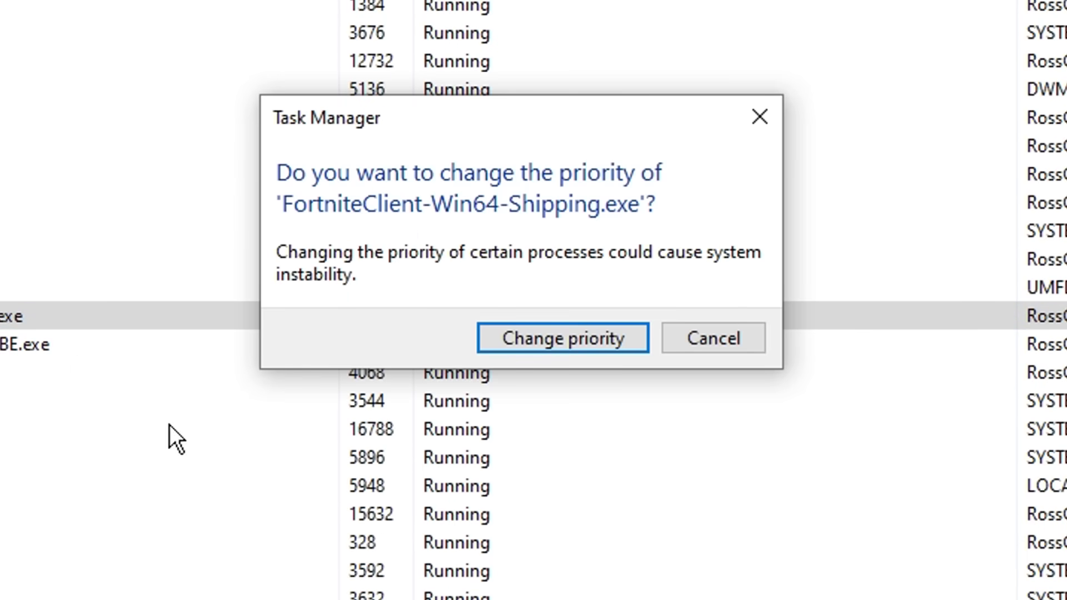
left_click(601, 340)
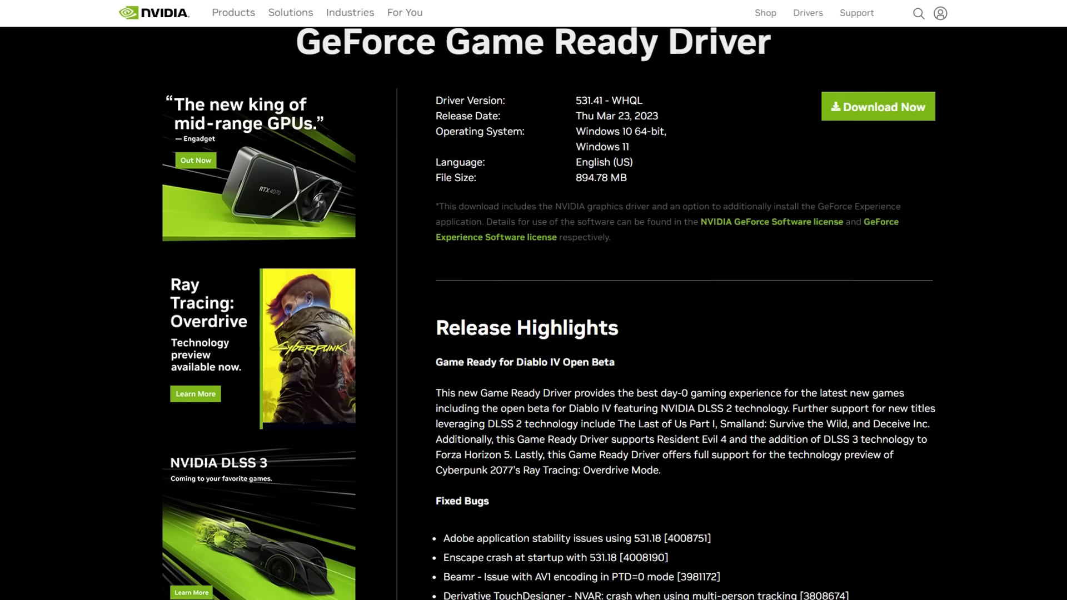
Review the release highlights and fixed bugs on NVIDIA's GeForce Game Ready Driver page
scroll(549, 313, "down", 5)
scroll(548, 313, "down", 3)
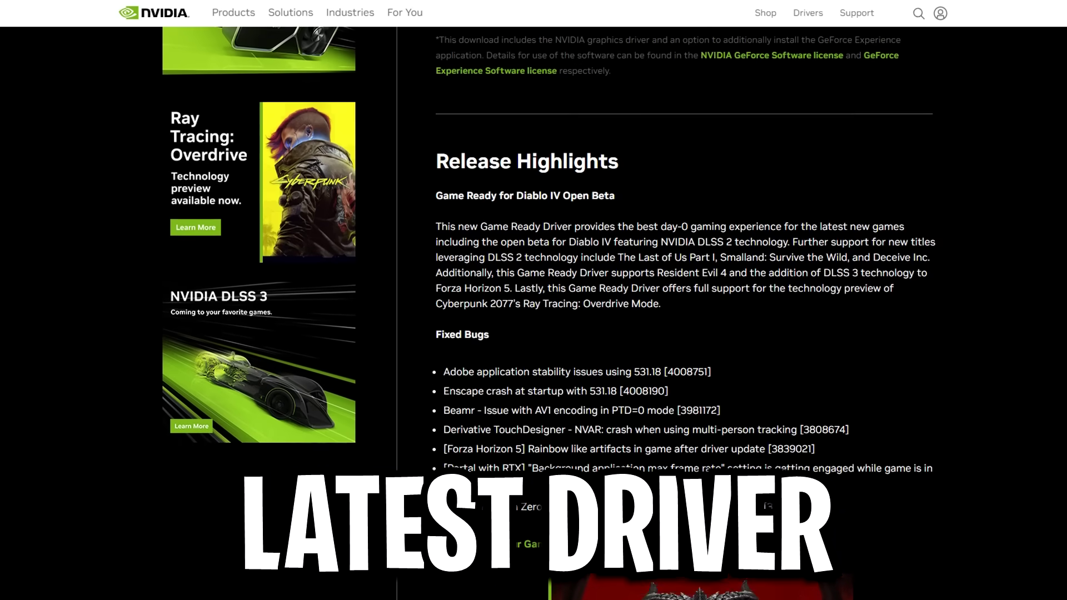
scroll(549, 314, "down", 3)
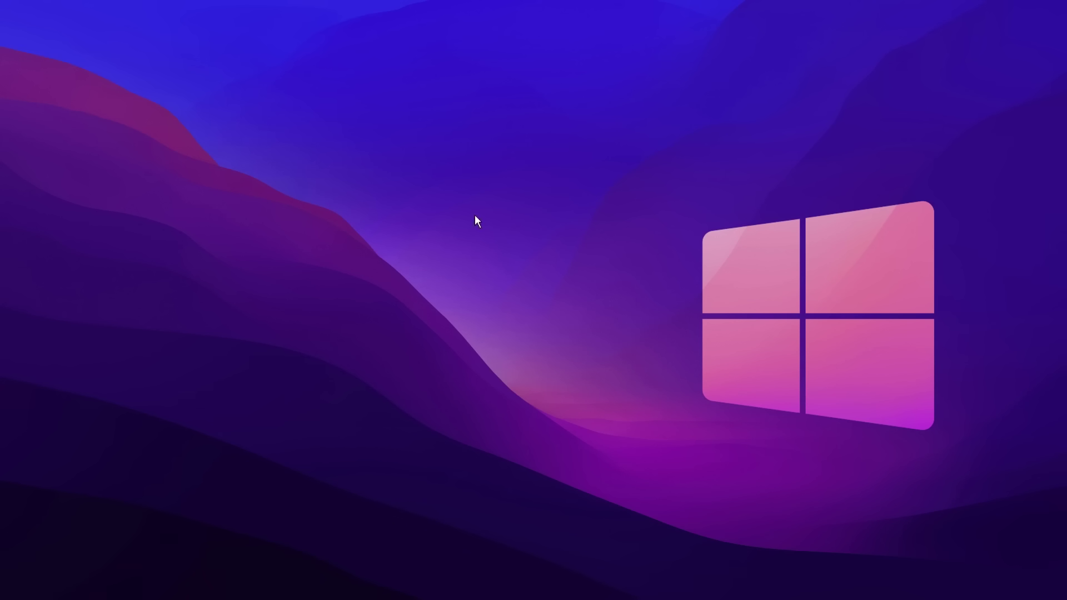
Open NVIDIA Control Panel's advanced 3D image settings and review the global Manage 3D Settings values
right_click(537, 274)
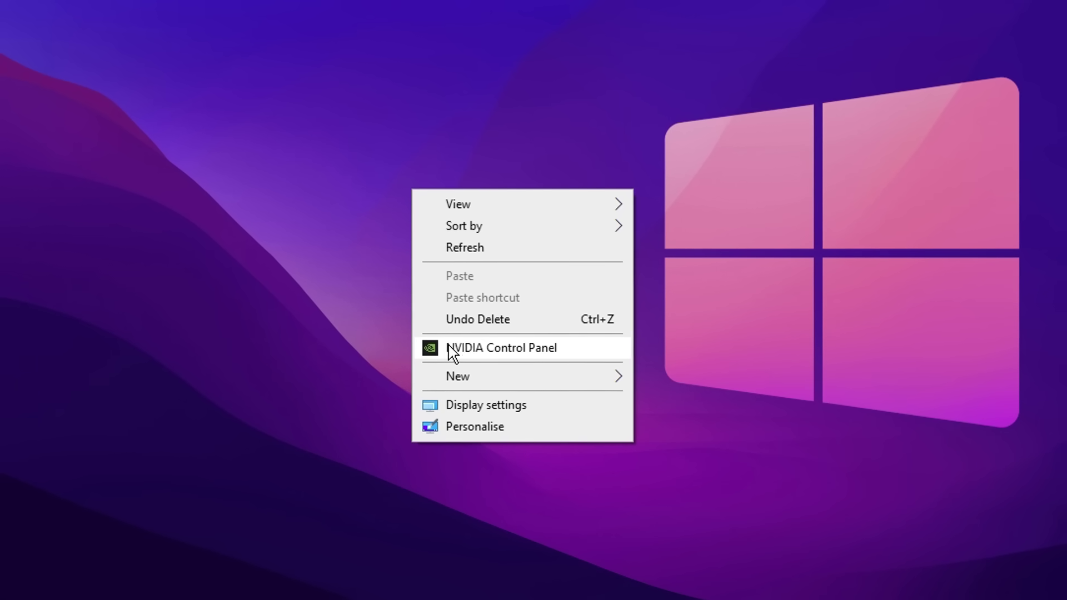
left_click(559, 350)
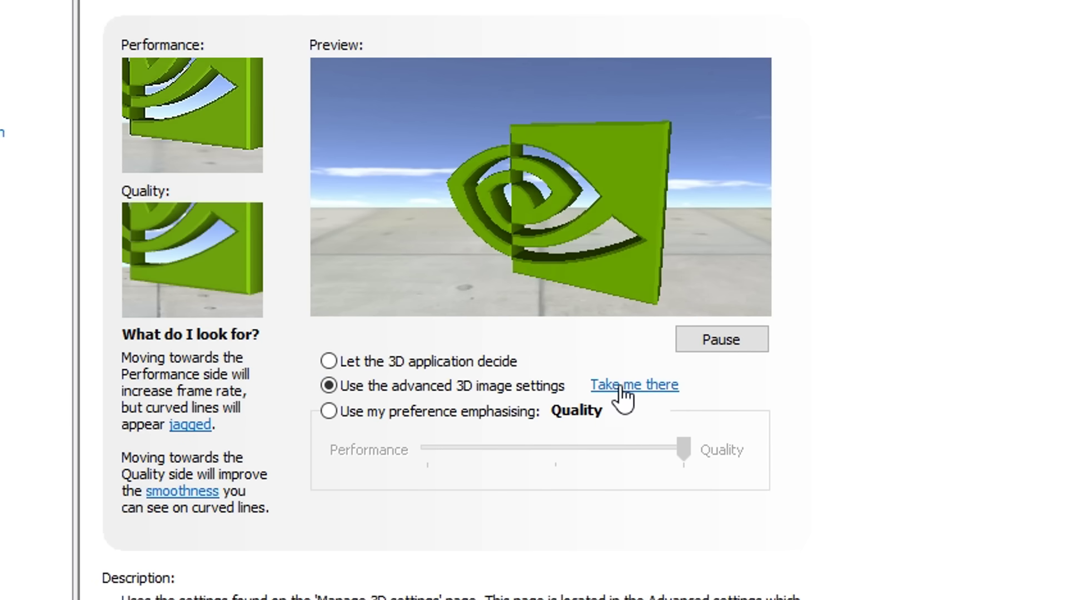
left_click(657, 389)
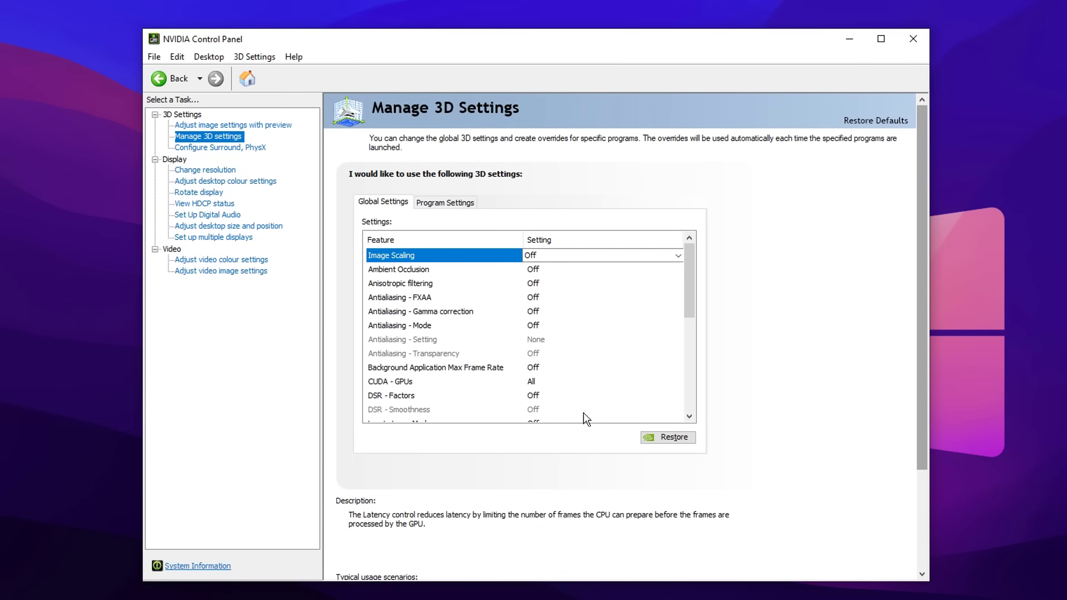
scroll(482, 259, "down", 3)
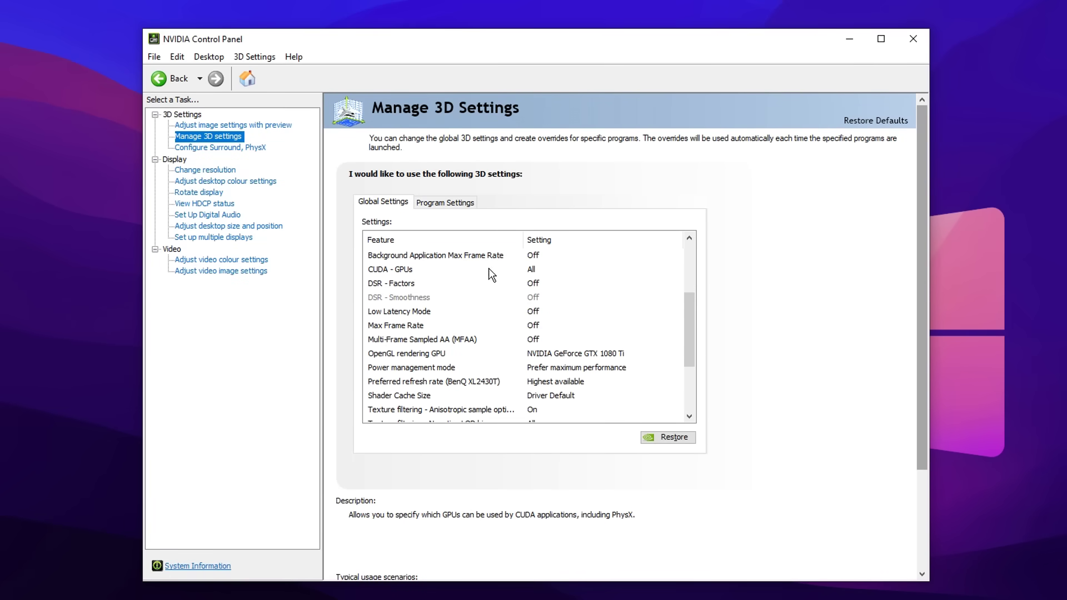
scroll(552, 268, "down", 1)
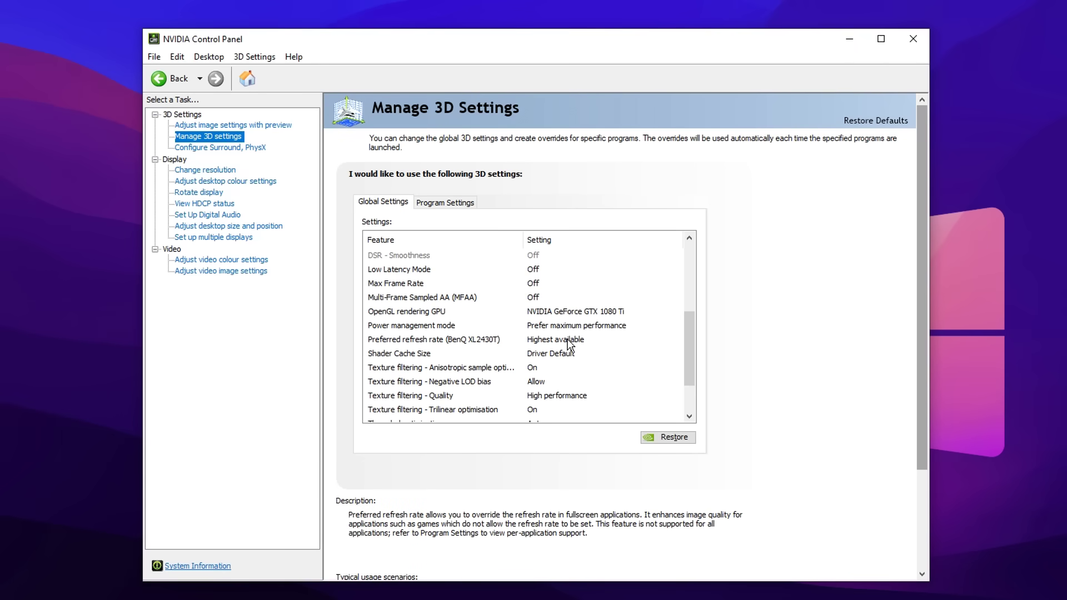
scroll(690, 365, "down", 1)
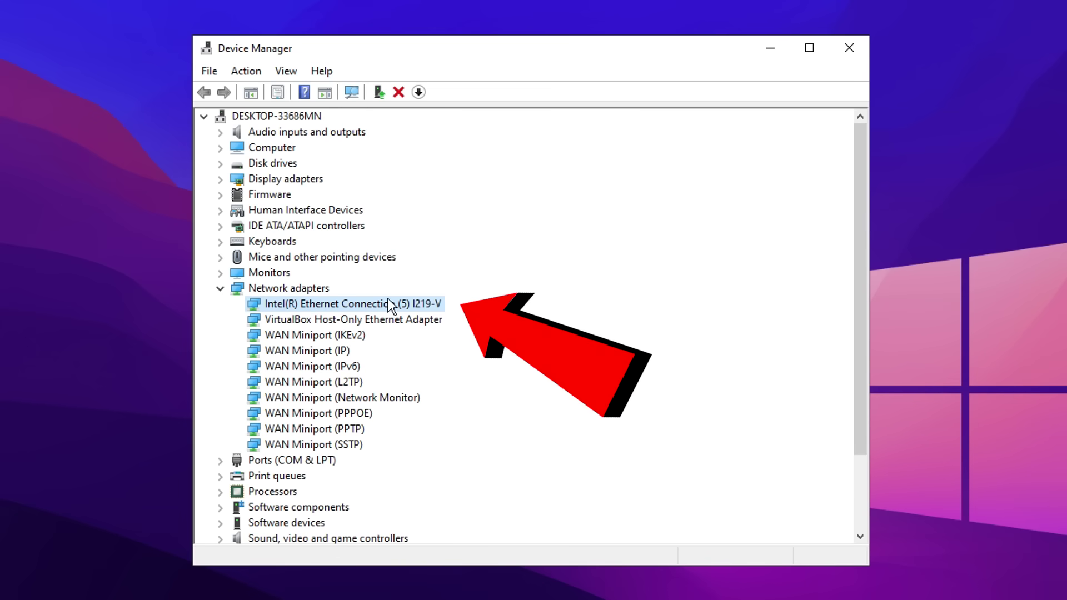
Update the driver of the Intel(R) Ethernet Connection (5) I219-V network adapter by searching automatically for drivers
right_click(410, 303)
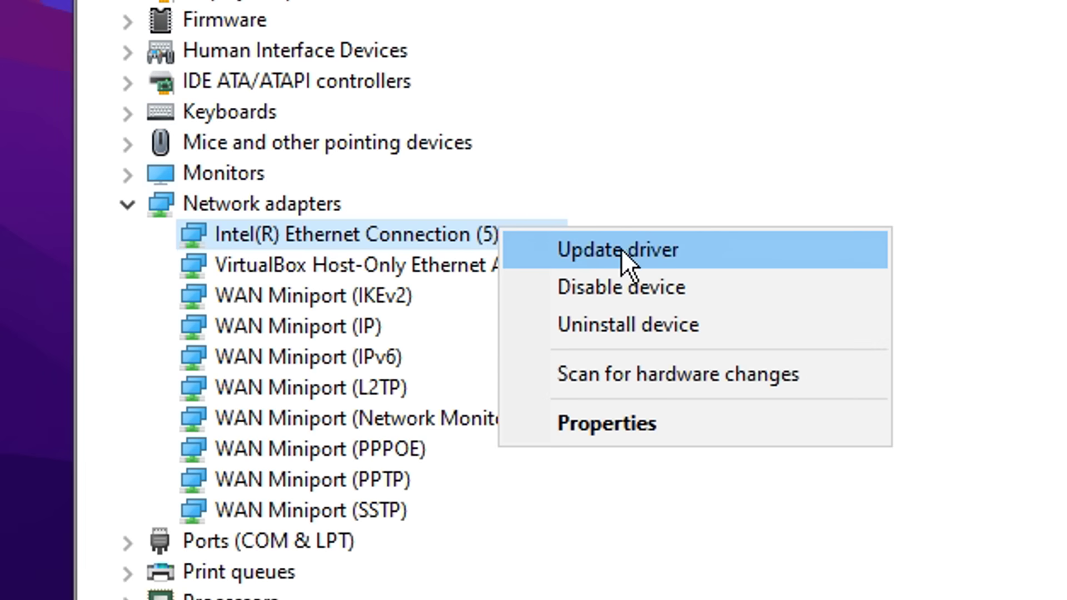
left_click(798, 253)
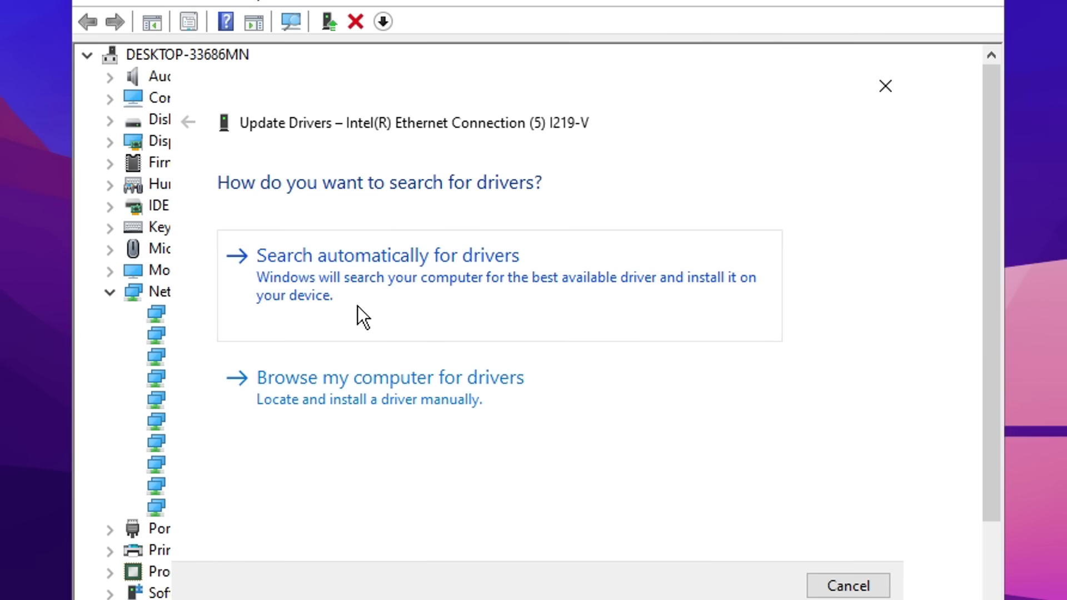
left_click(602, 292)
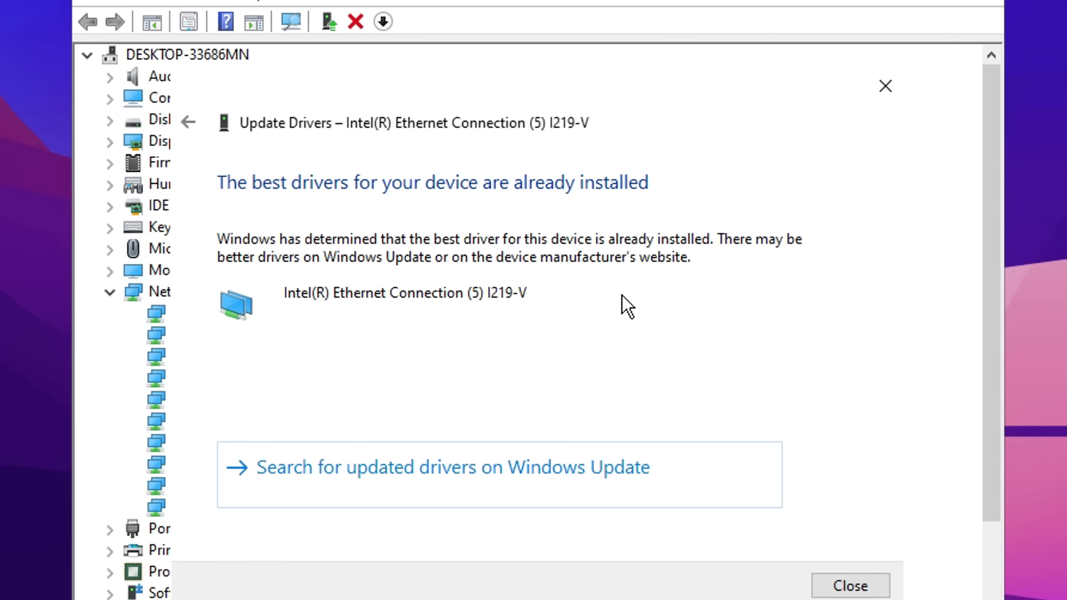
In the Intel Ethernet adapter's power management properties, stop the computer from turning off the device to save power
right_click(442, 236)
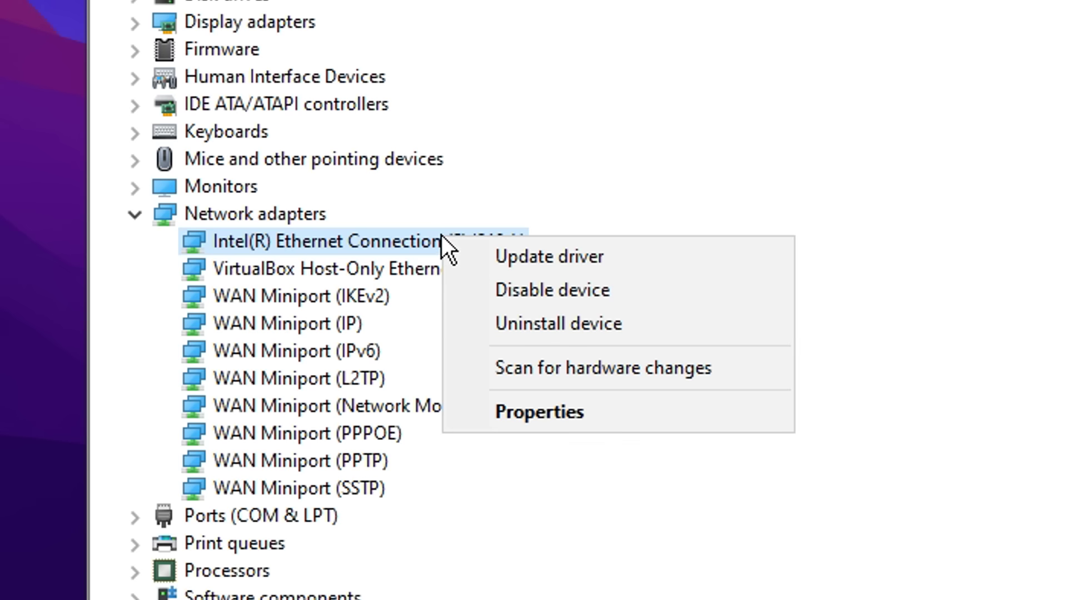
left_click(736, 412)
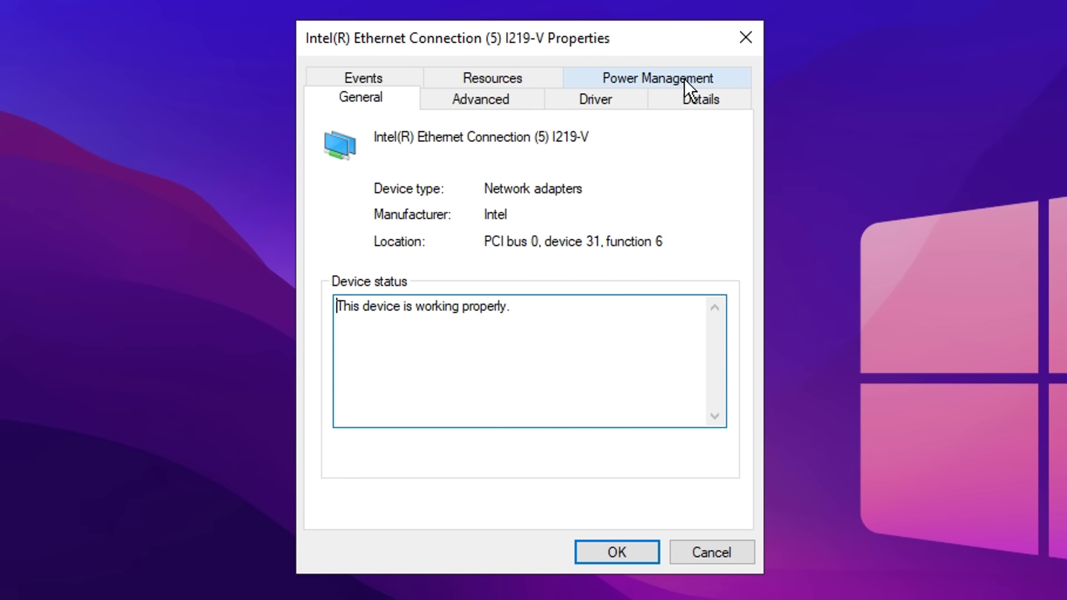
left_click(671, 83)
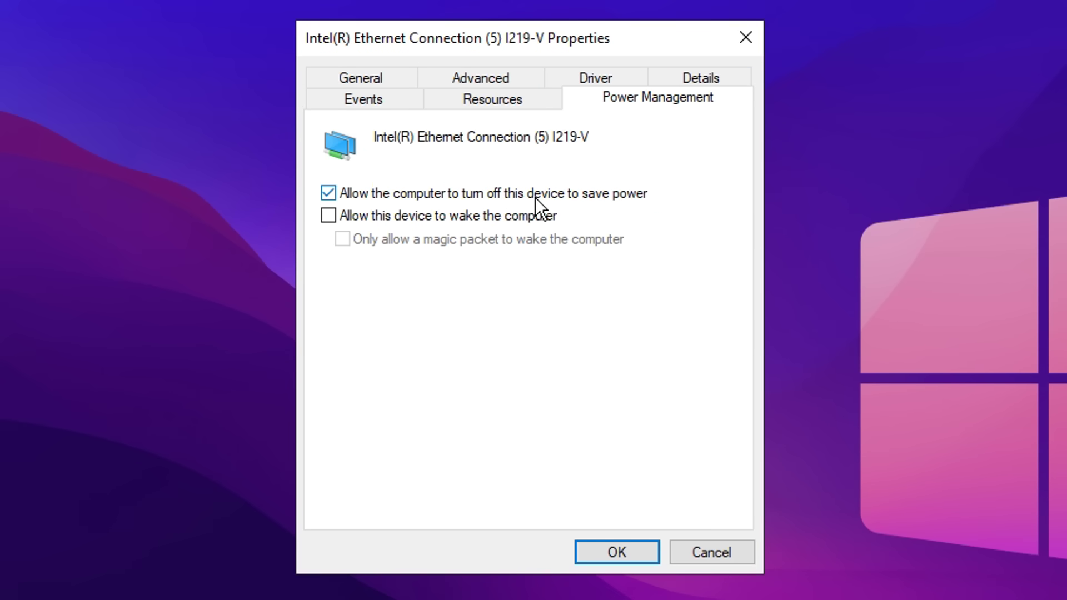
left_click(357, 195)
In the Ethernet adapter's advanced properties, set Enable PME to Disabled and Energy Efficient Ethernet to Off
left_click(481, 77)
left_click(385, 228)
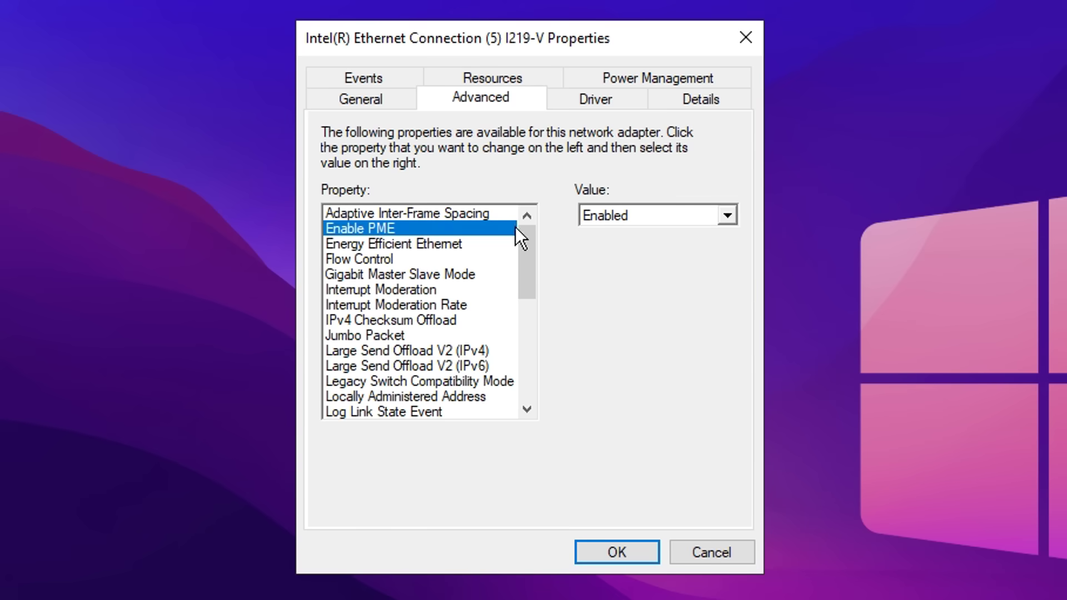
left_click(633, 215)
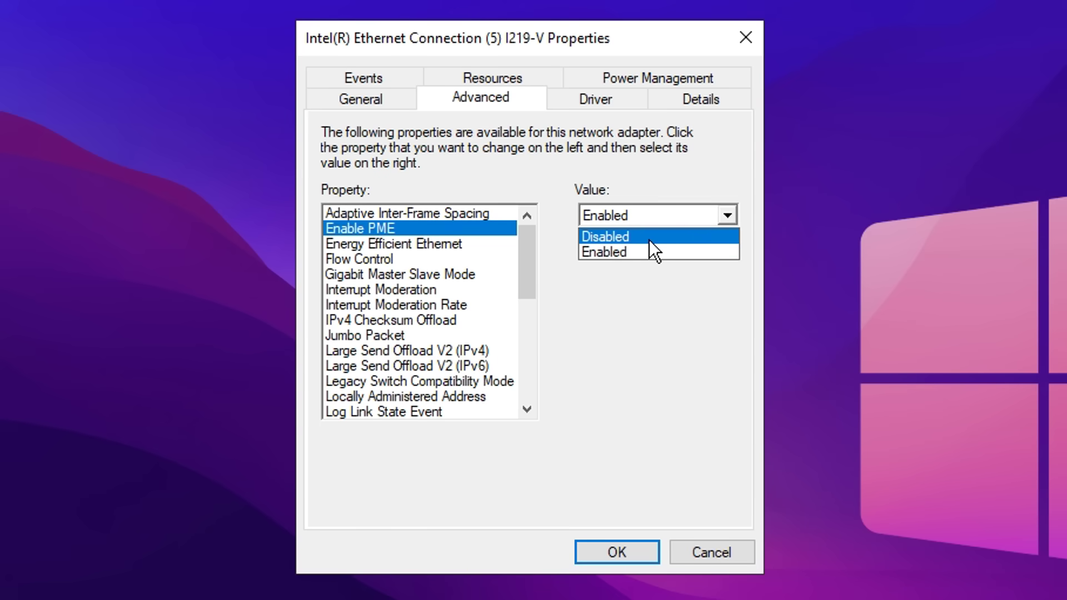
left_click(649, 239)
left_click(445, 245)
left_click(639, 216)
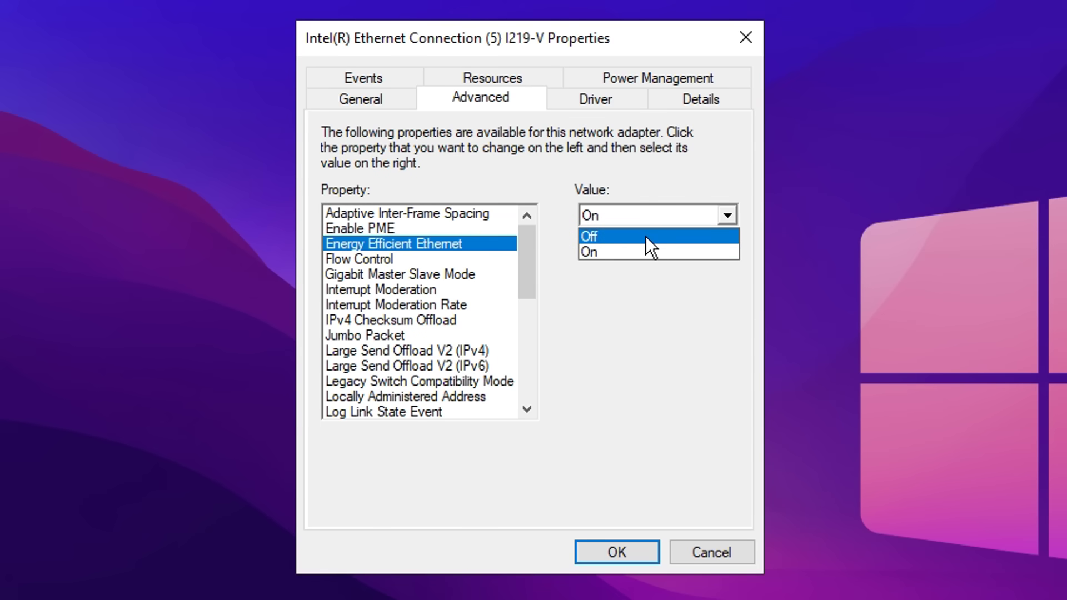
left_click(646, 235)
scroll(435, 266, "down", 2)
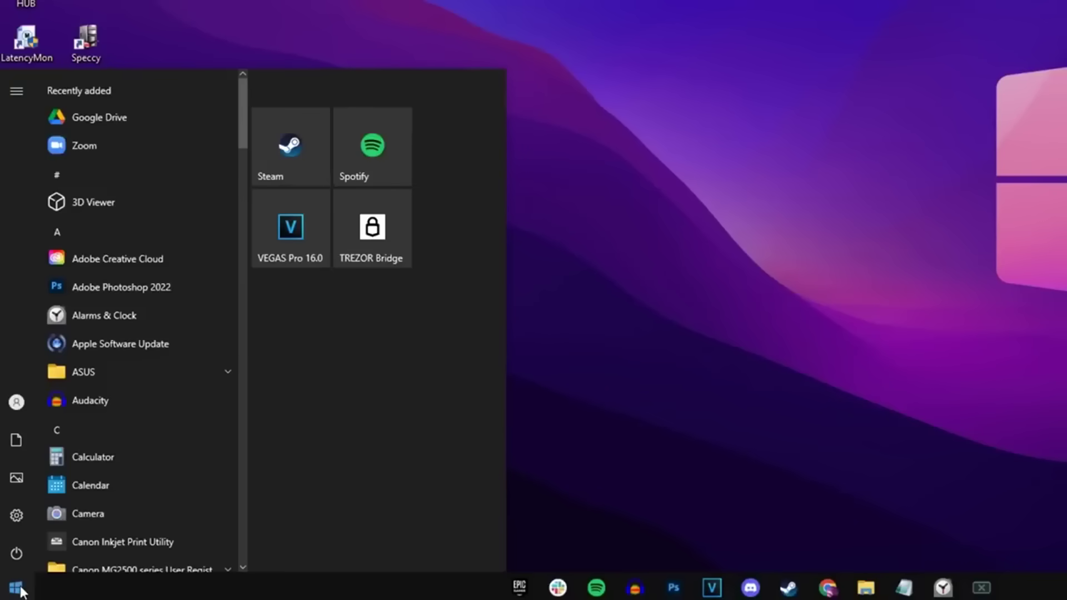
Find "View network connections" and open the Internet Protocol Version 4 (TCP/IPv4) properties of the Ethernet connection
type("view")
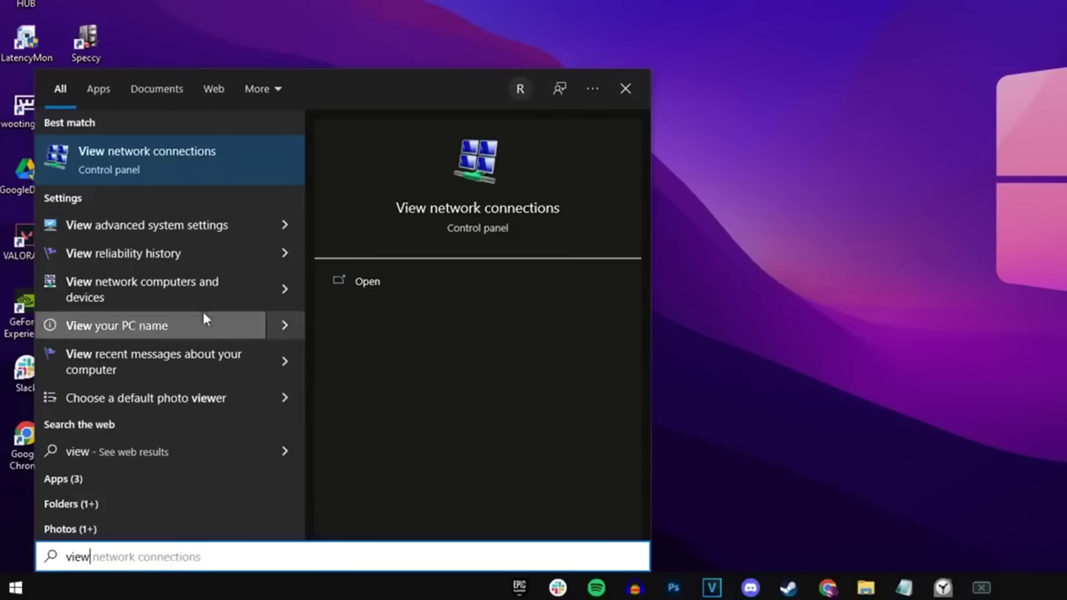
left_click(210, 162)
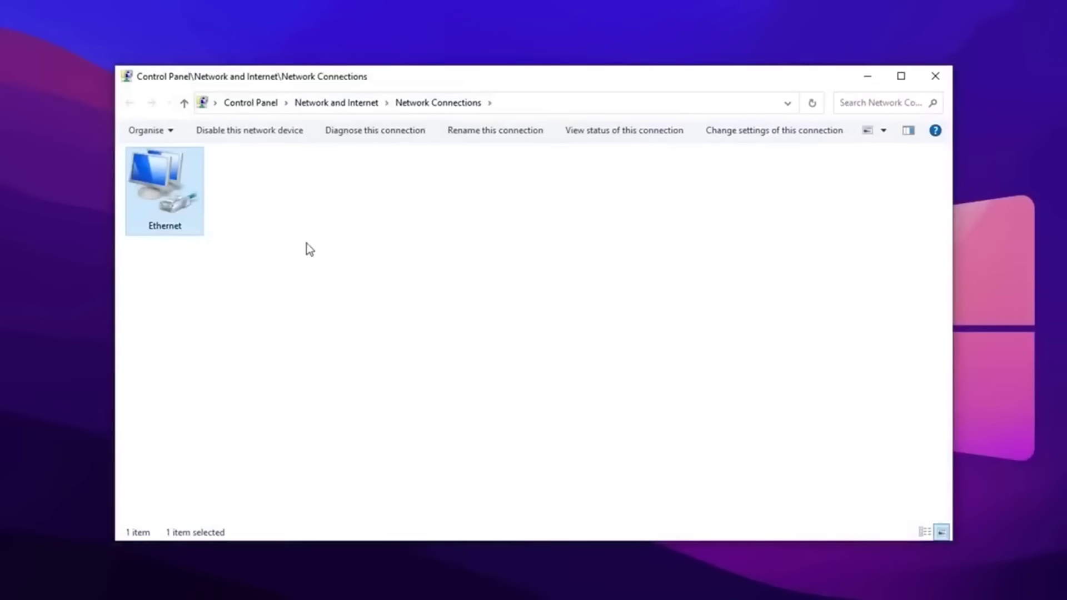
right_click(161, 184)
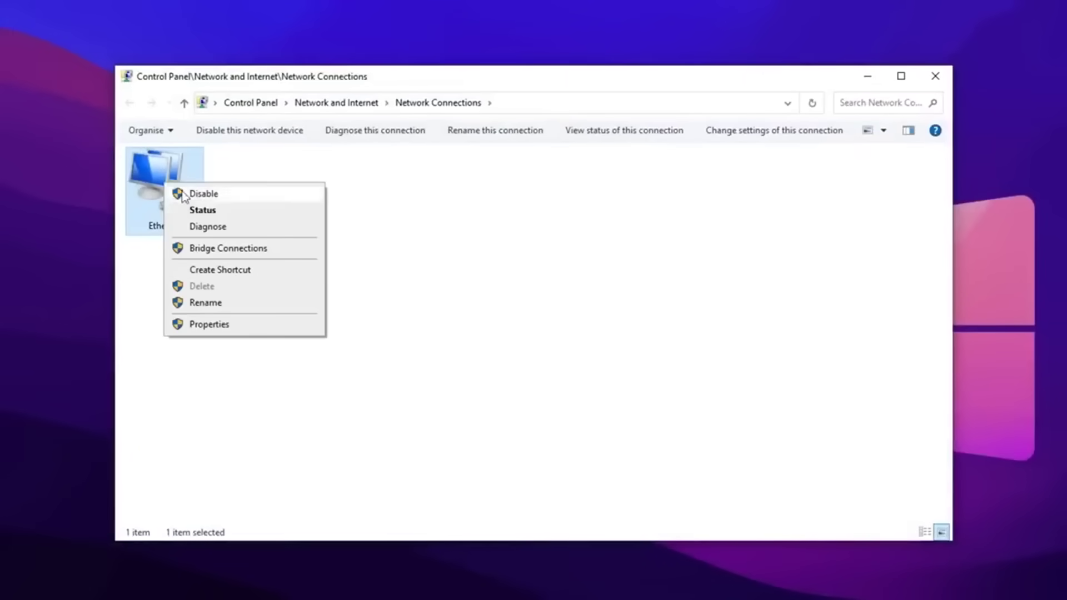
left_click(235, 325)
left_click(462, 273)
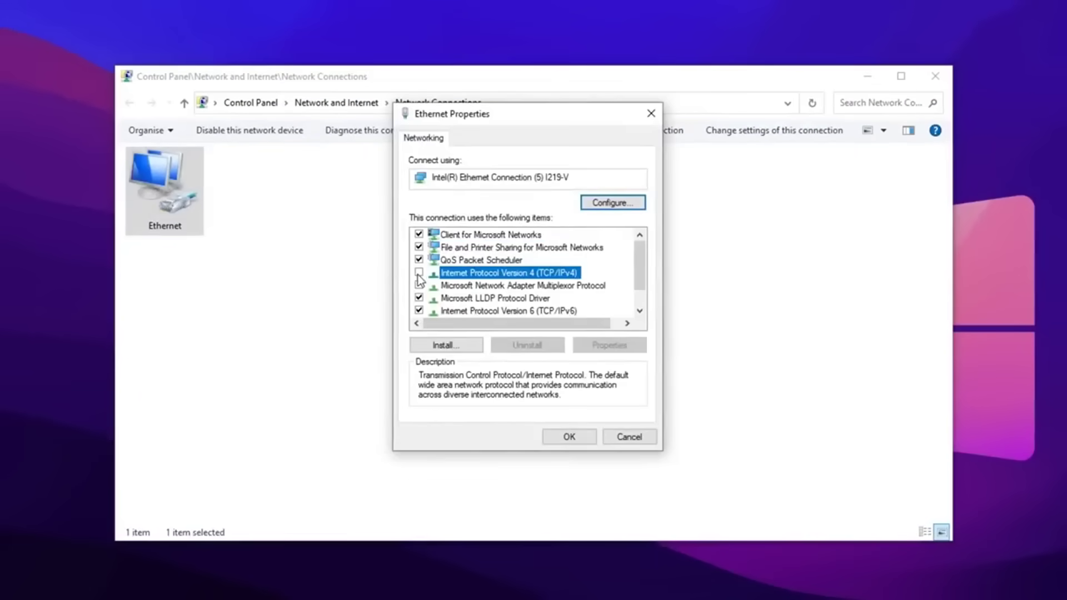
left_click(610, 346)
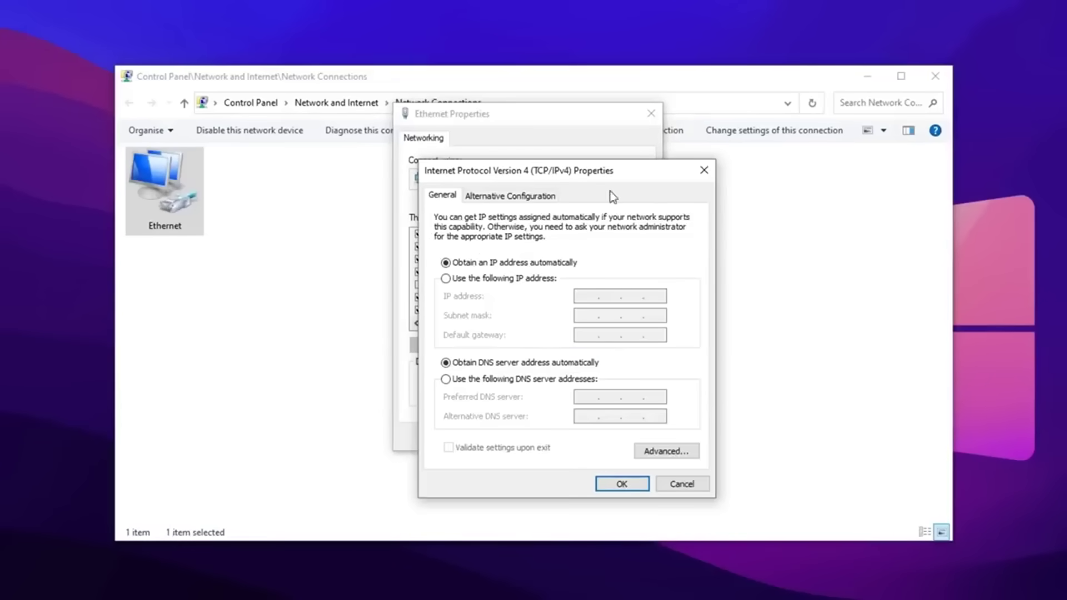
Switch the IPv4 properties to use manually specified DNS server addresses and start editing the preferred DNS server
left_click_drag(617, 168, 571, 110)
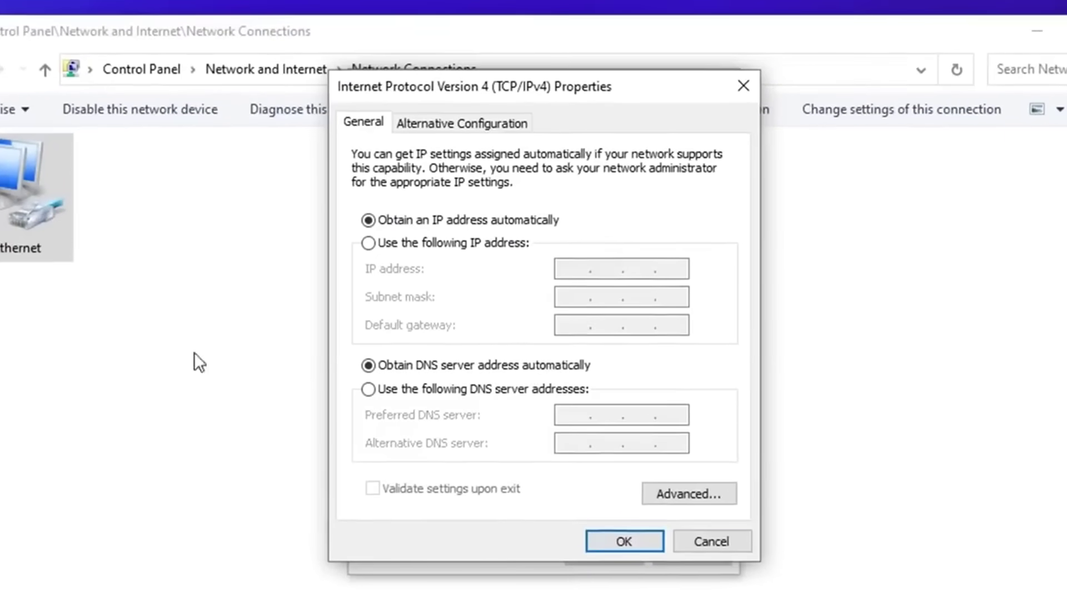
left_click(368, 389)
left_click(578, 414)
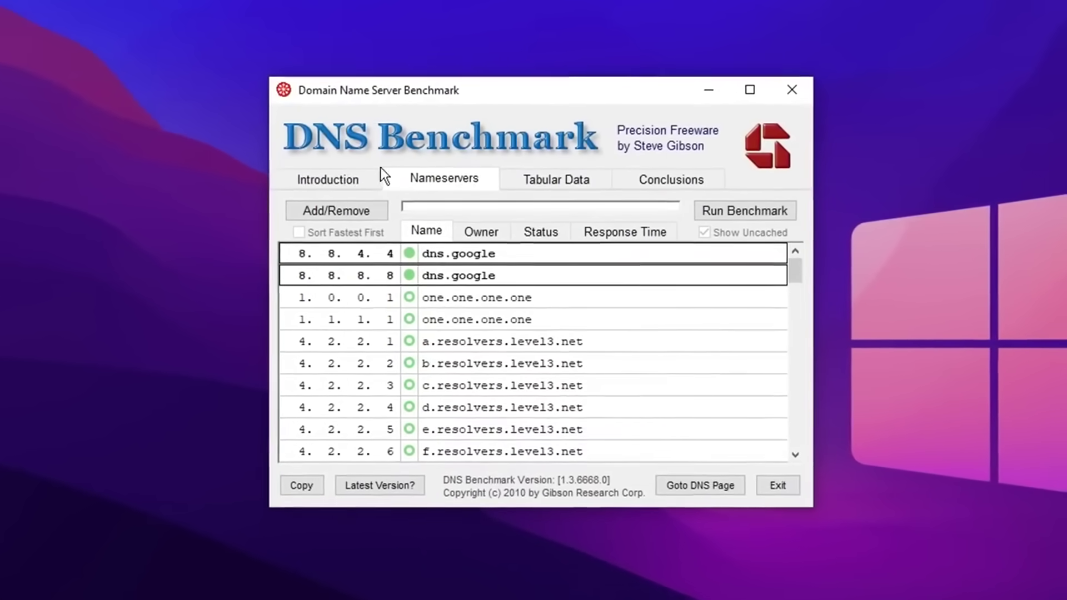
Switch to DNS Benchmark and run the benchmark on the listed nameservers
left_click(761, 211)
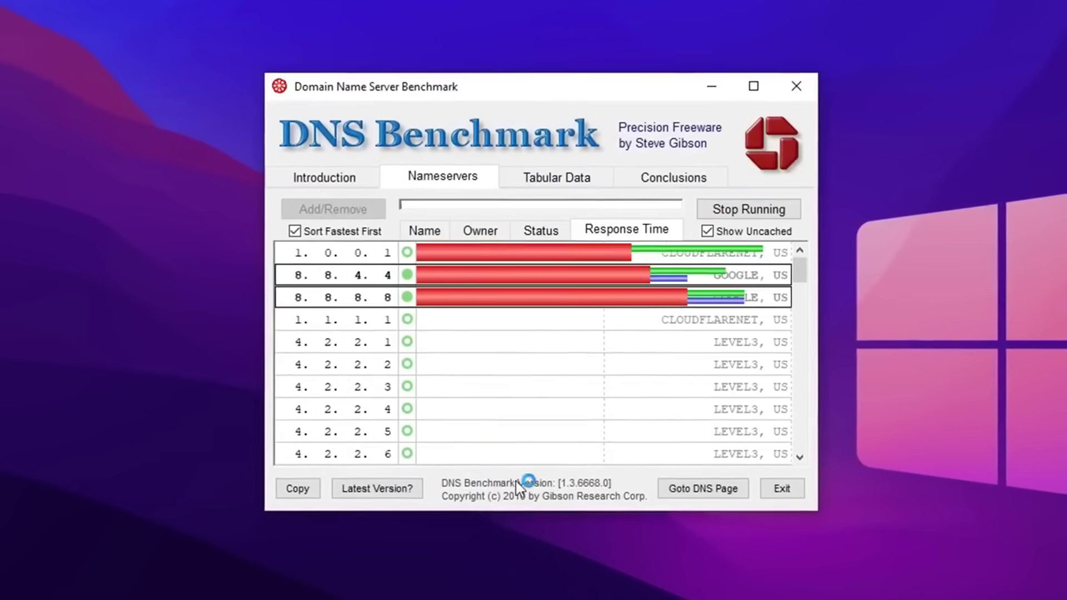